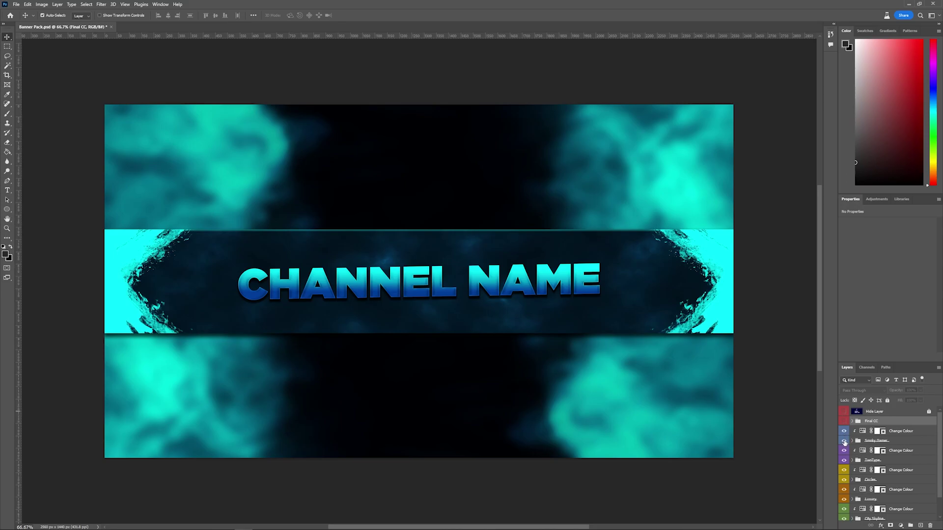
pyautogui.click(844, 441)
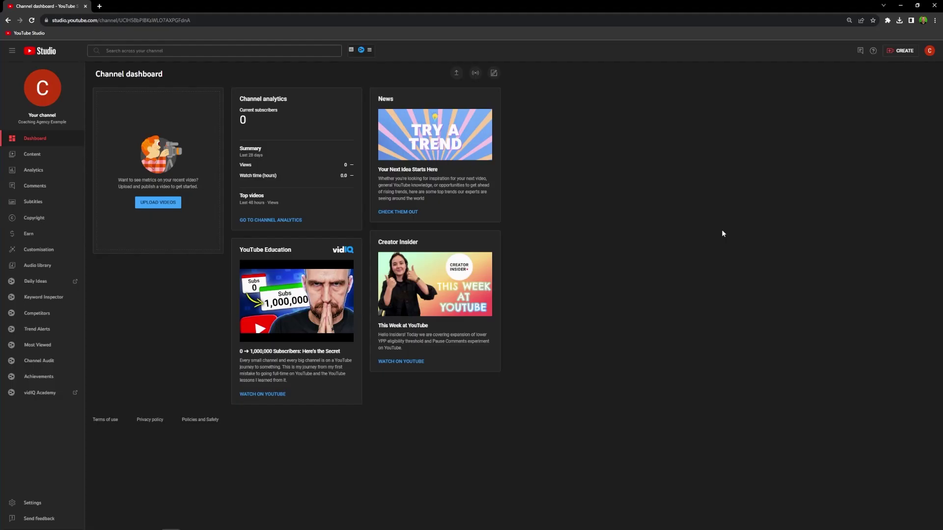
# Step: Look through the channel's content lists, including posts and playlists, and return to the channel dashboard
pyautogui.click(55, 153)
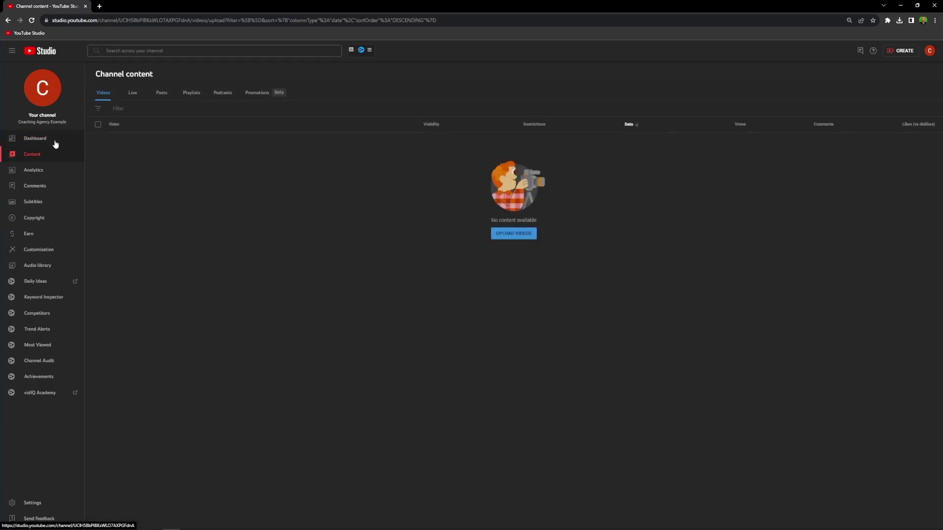
pyautogui.click(160, 95)
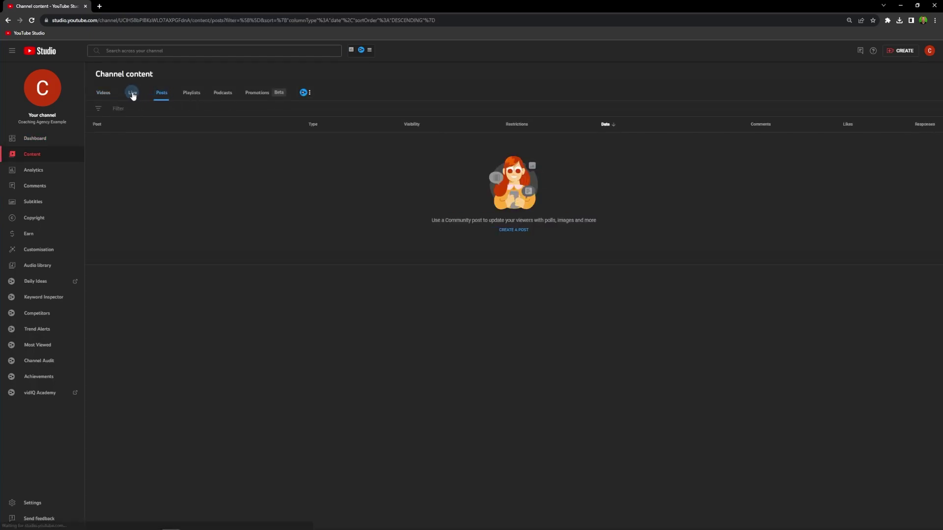
pyautogui.click(191, 95)
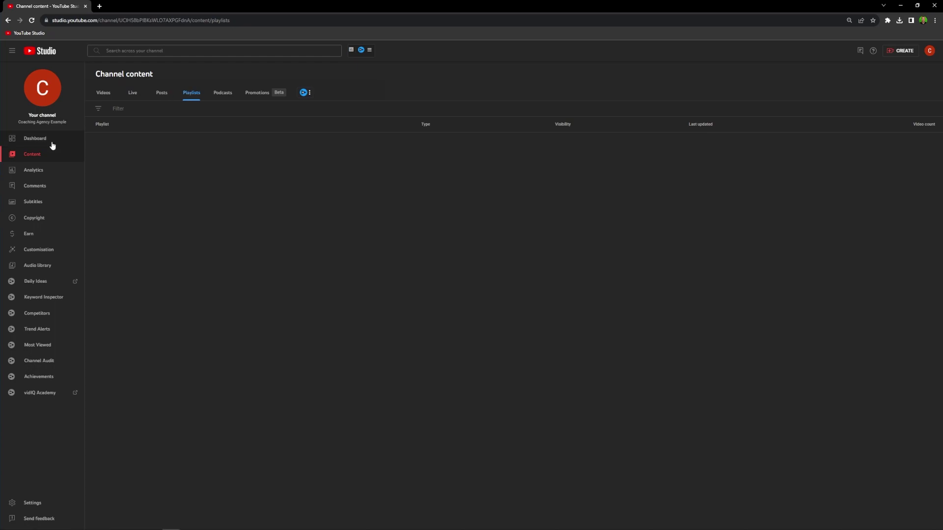
pyautogui.click(52, 145)
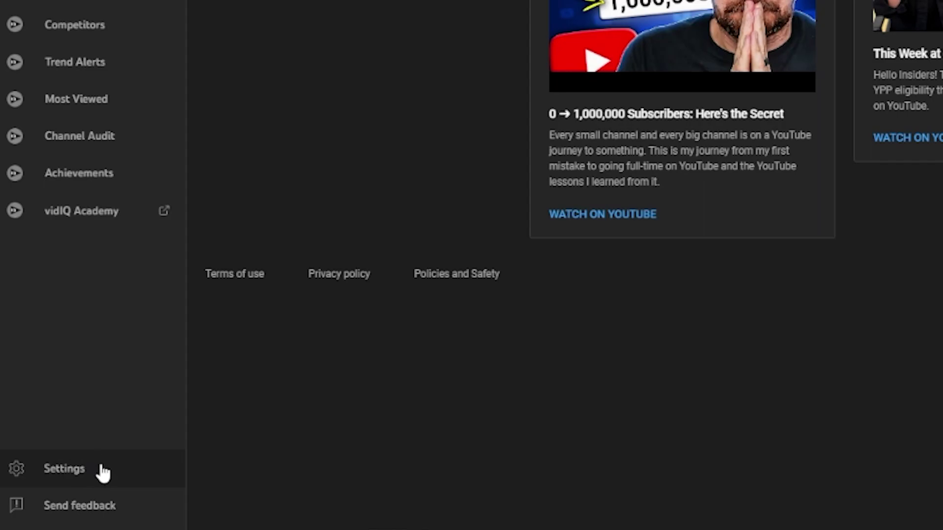
# Step: Open the channel settings and browse the currencies available as the default unit
pyautogui.click(104, 474)
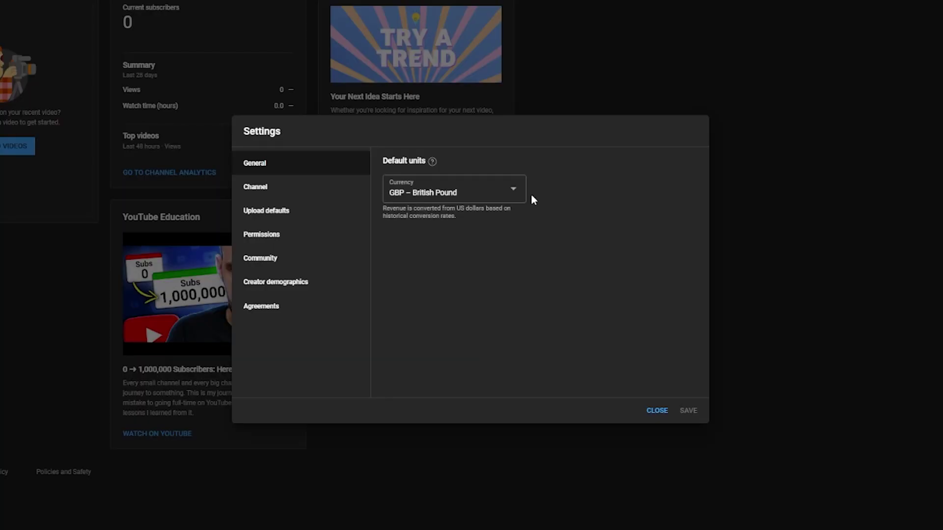
pyautogui.click(516, 192)
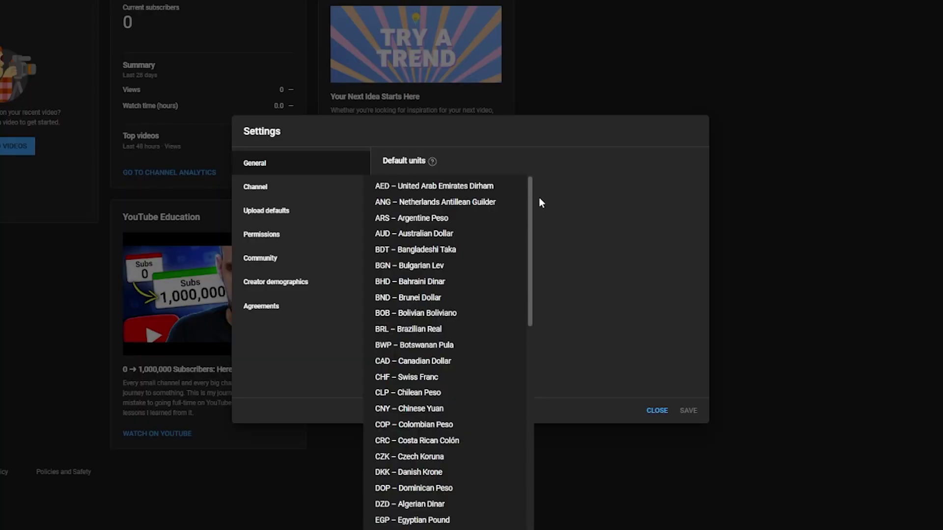
pyautogui.scroll(-1, 475, 240)
pyautogui.scroll(-1, 500, 517)
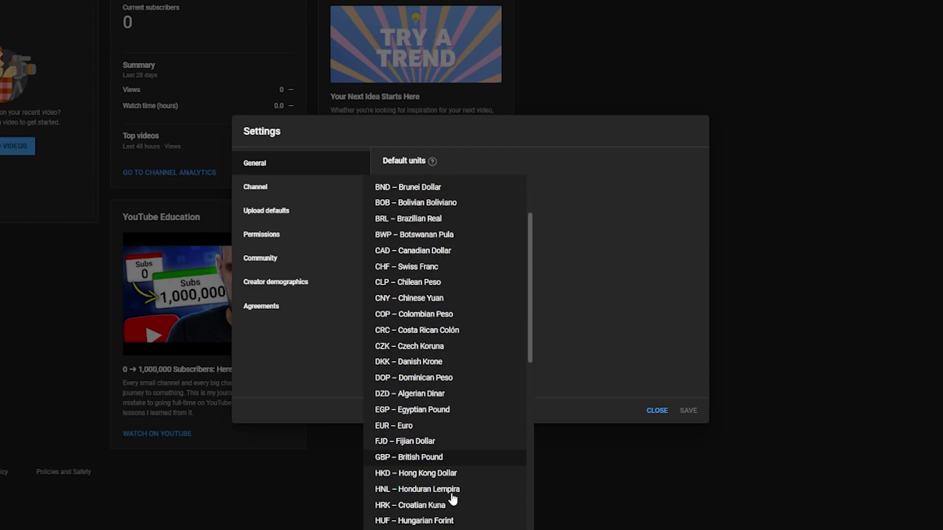
pyautogui.scroll(-14, 452, 499)
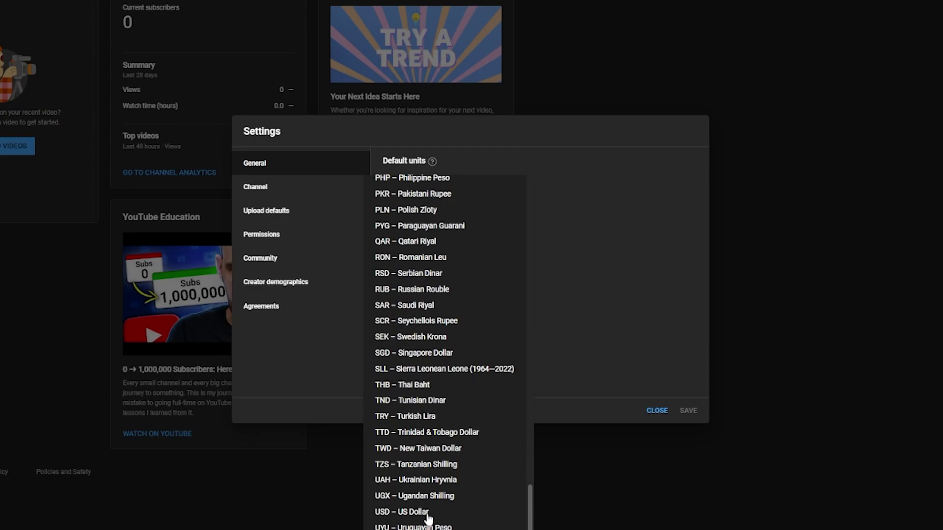
pyautogui.scroll(13, 429, 518)
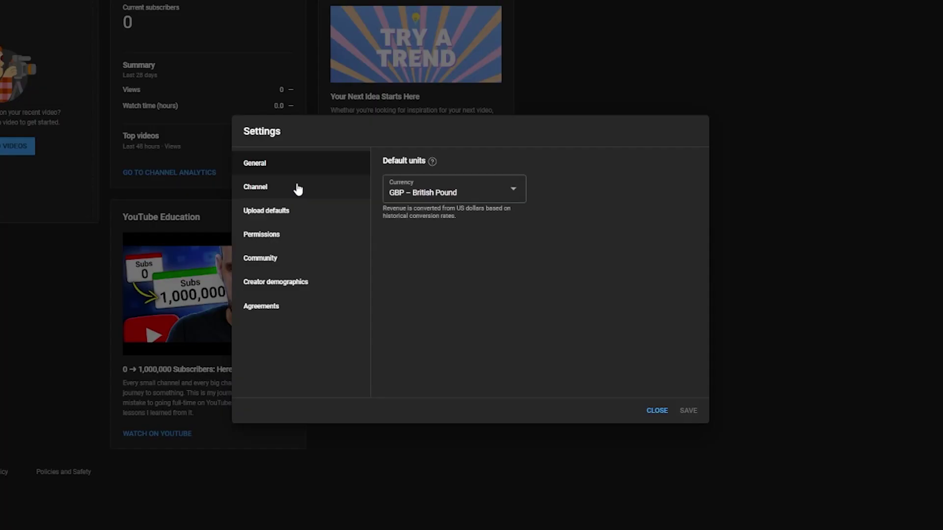
# Step: Review the channel's basic info, examining the country of residence and the full list of channel keywords
pyautogui.click(294, 188)
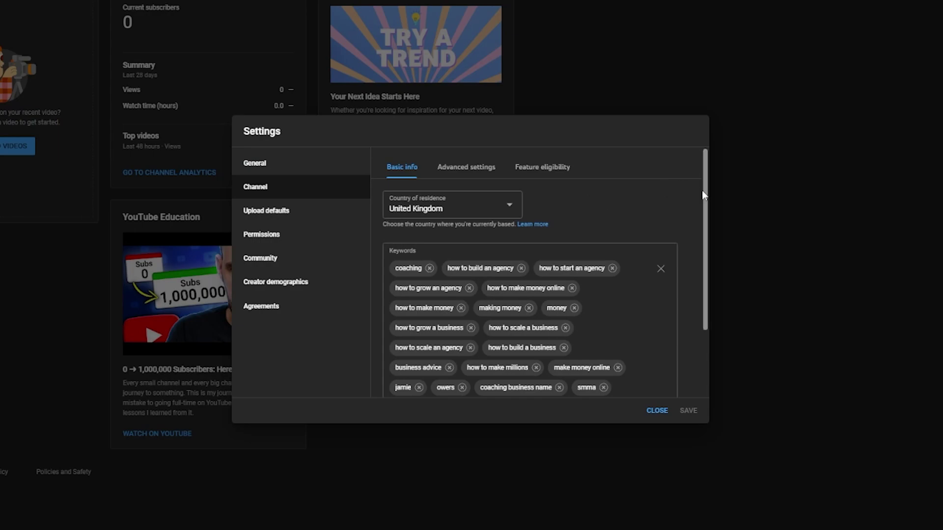
pyautogui.moveTo(708, 192); pyautogui.dragTo(705, 249)
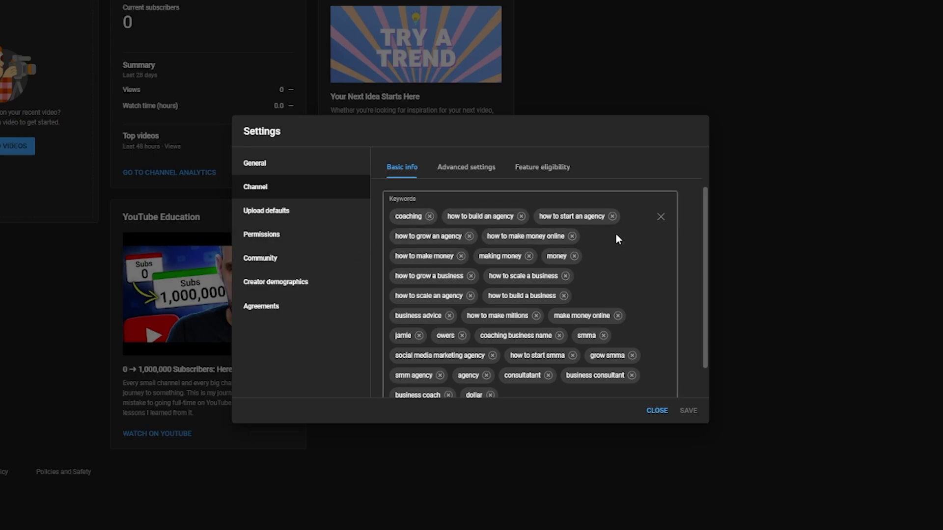
pyautogui.scroll(-1, 705, 244)
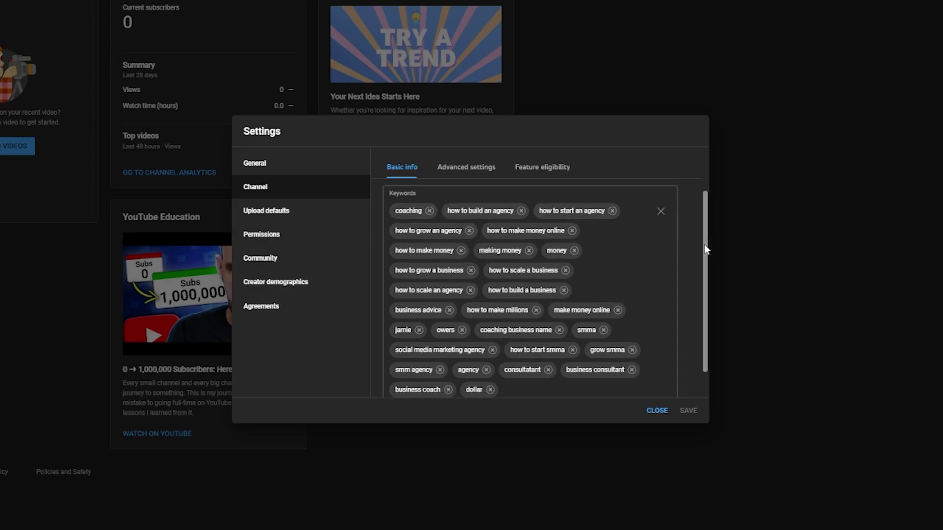
pyautogui.scroll(-1, 705, 340)
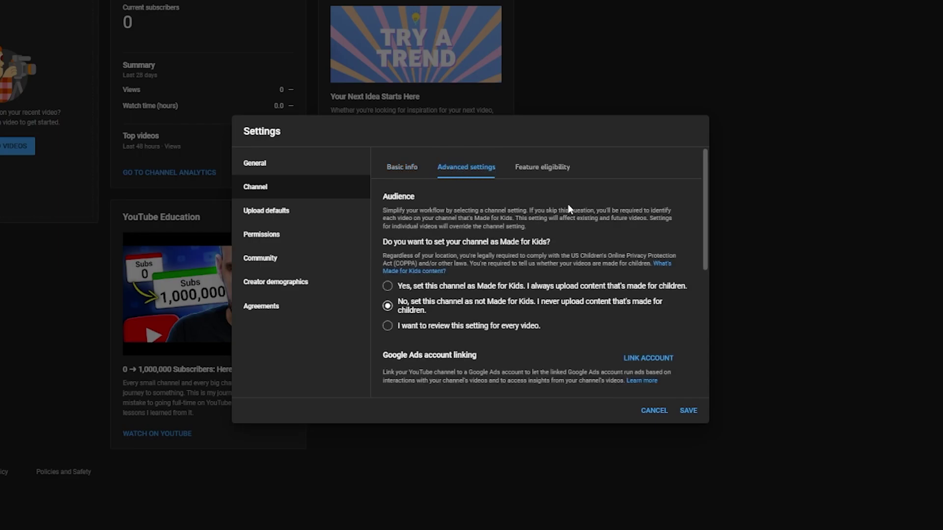
# Step: Examine the channel's advanced settings for the Made for Kids audience, Google Ads linking, automatic captions, advertisements and clips
pyautogui.scroll(-1, 703, 192)
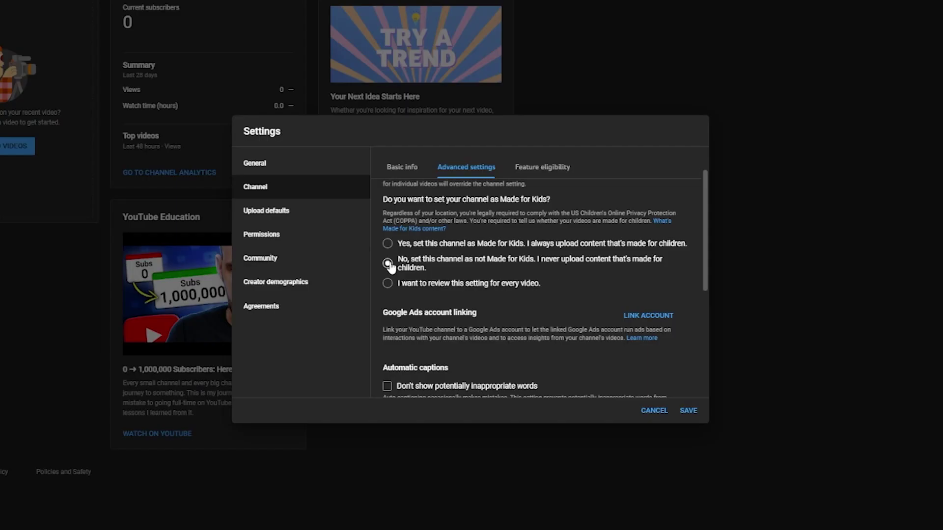
pyautogui.scroll(-1, 548, 278)
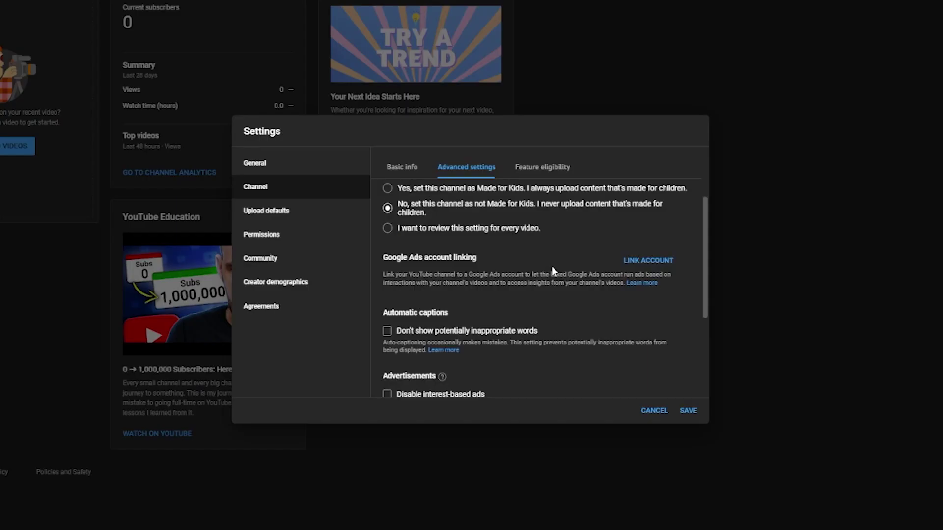
pyautogui.scroll(-1, 552, 267)
pyautogui.scroll(-2, 530, 298)
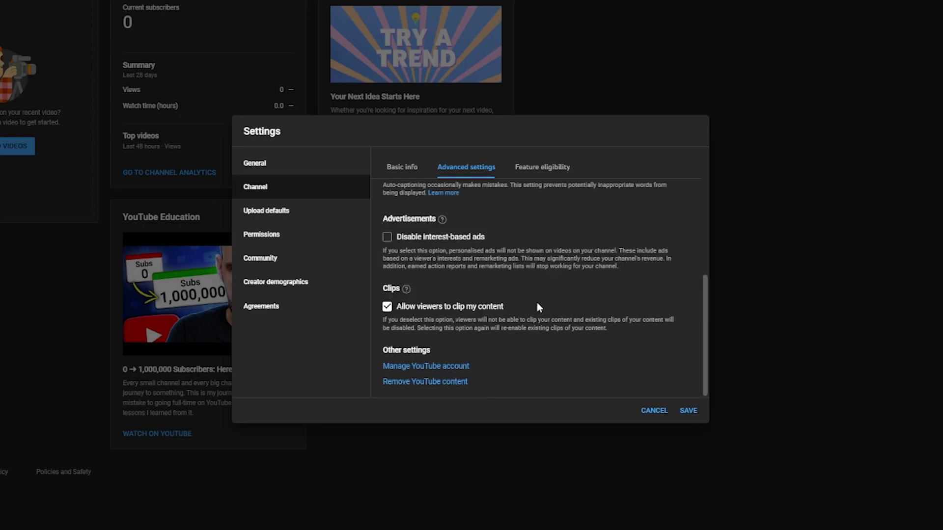
pyautogui.scroll(2, 540, 300)
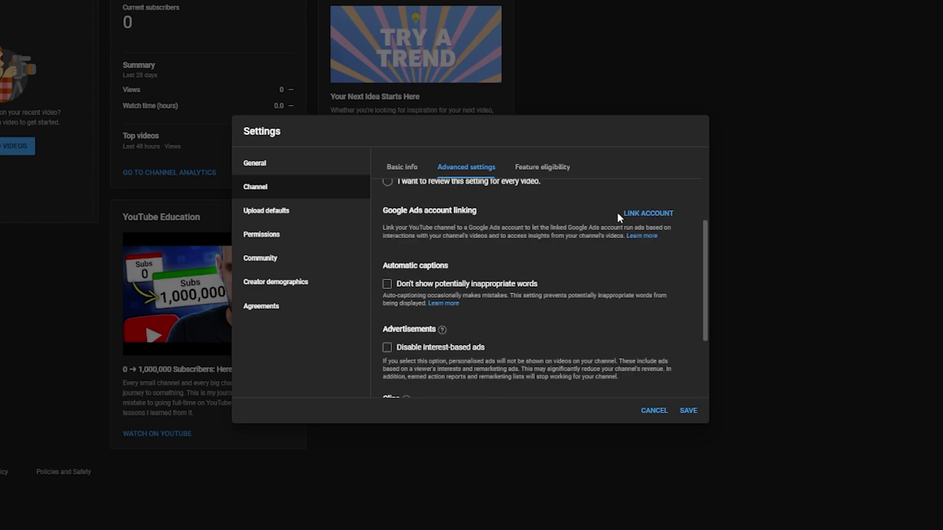
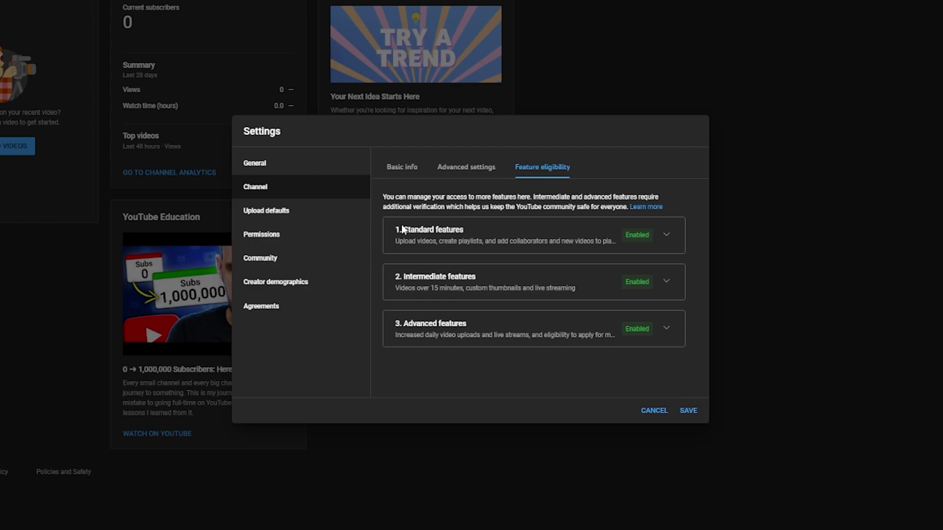
# Step: Examine the channel's feature eligibility for standard, intermediate and advanced features
pyautogui.moveTo(403, 230); pyautogui.dragTo(469, 232)
pyautogui.click(672, 264)
pyautogui.moveTo(488, 285); pyautogui.dragTo(404, 276)
pyautogui.moveTo(477, 336); pyautogui.dragTo(424, 325)
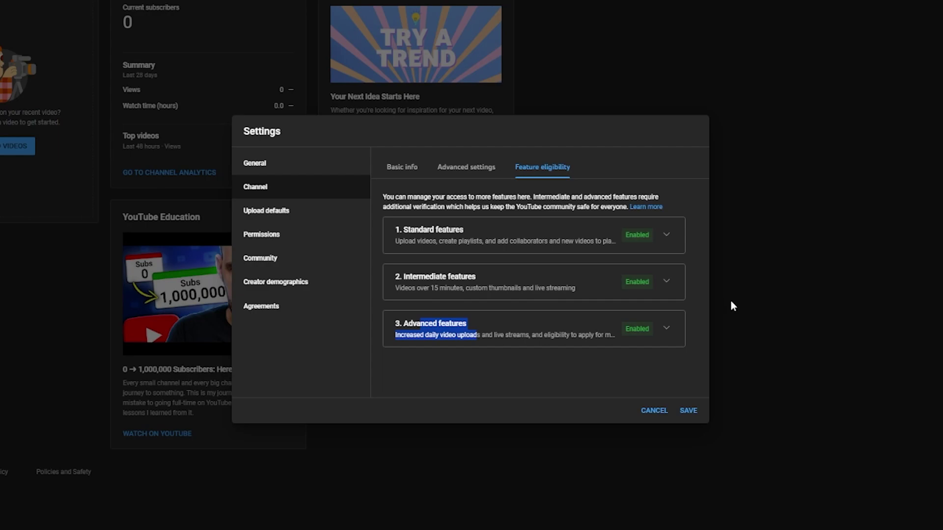
pyautogui.click(511, 374)
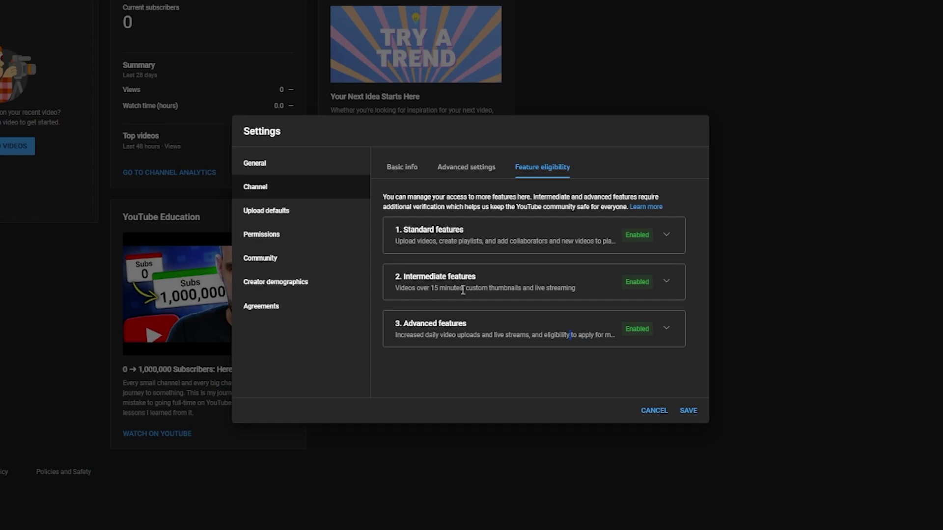
pyautogui.moveTo(465, 289); pyautogui.dragTo(567, 293)
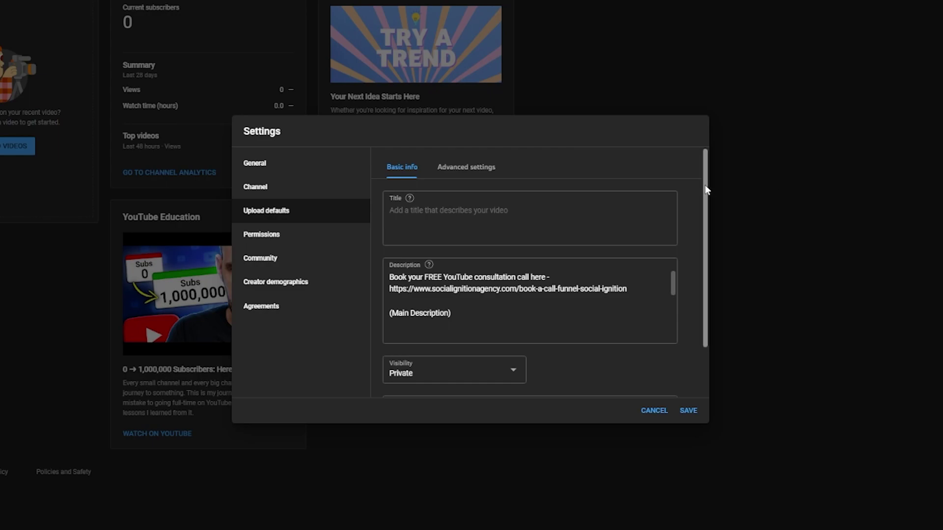
# Step: Review the upload defaults' title field and the booking link and main description placeholder in the default description
pyautogui.click(520, 212)
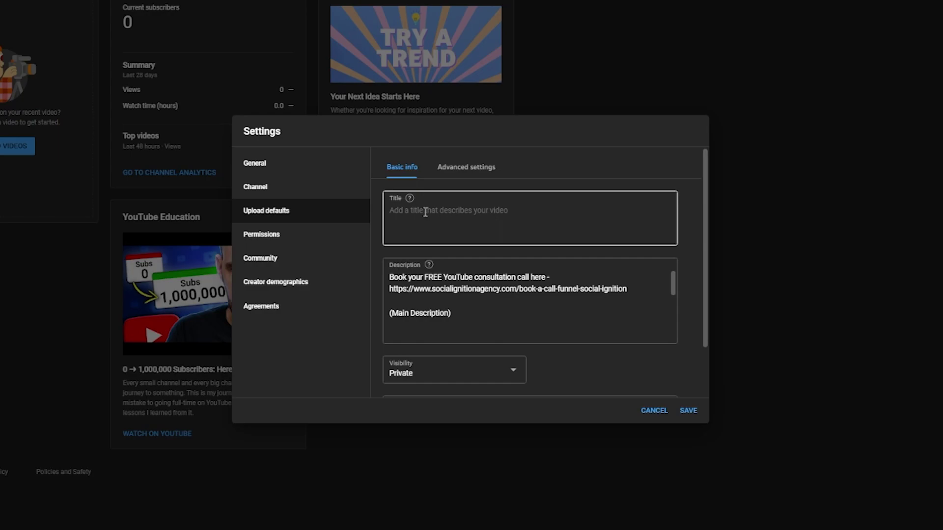
pyautogui.scroll(-1, 706, 195)
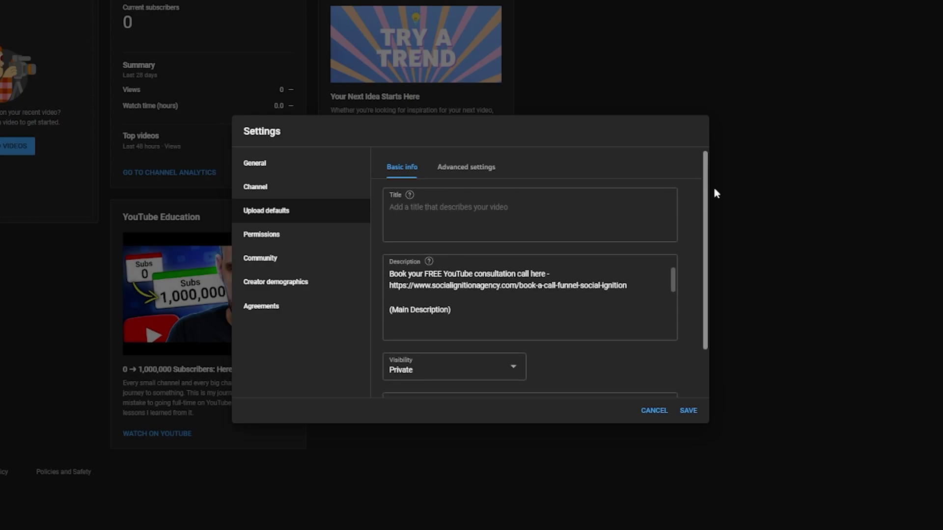
pyautogui.scroll(-2, 705, 201)
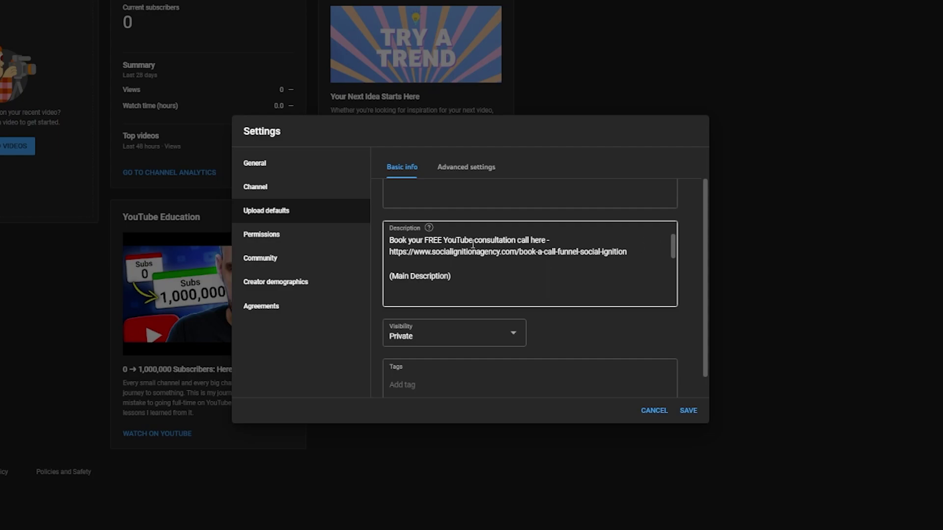
pyautogui.moveTo(630, 252); pyautogui.dragTo(389, 254)
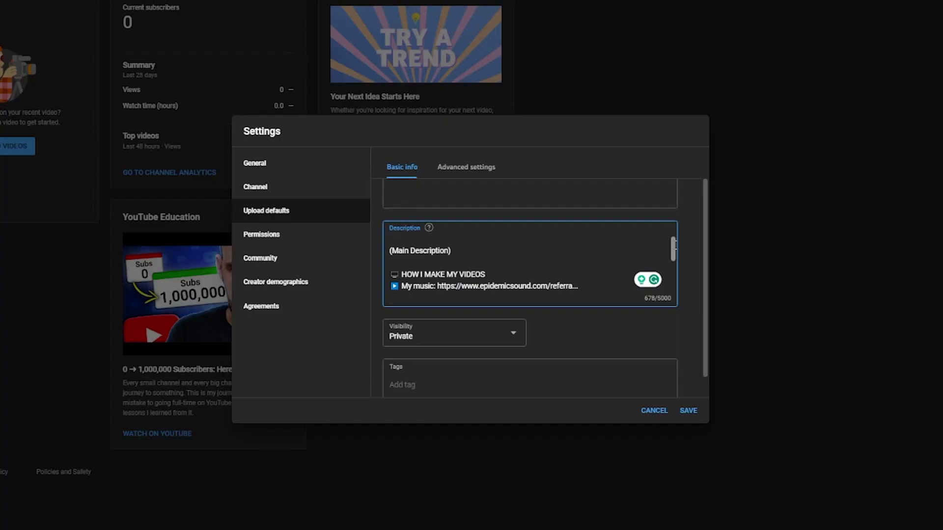
pyautogui.moveTo(478, 253); pyautogui.dragTo(390, 253)
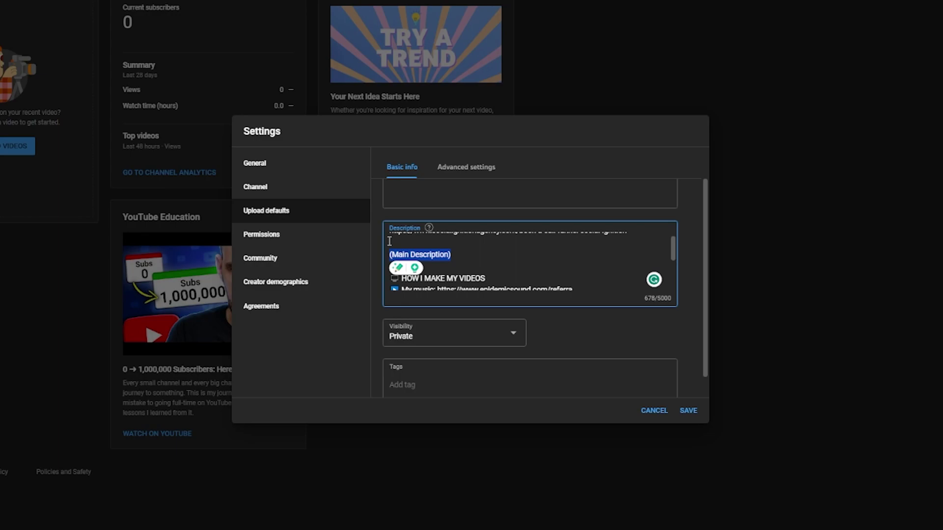
# Step: Read the rest of the default description, covering the video-making links, suggested videos, channel support lines and hashtags
pyautogui.scroll(-2, 677, 247)
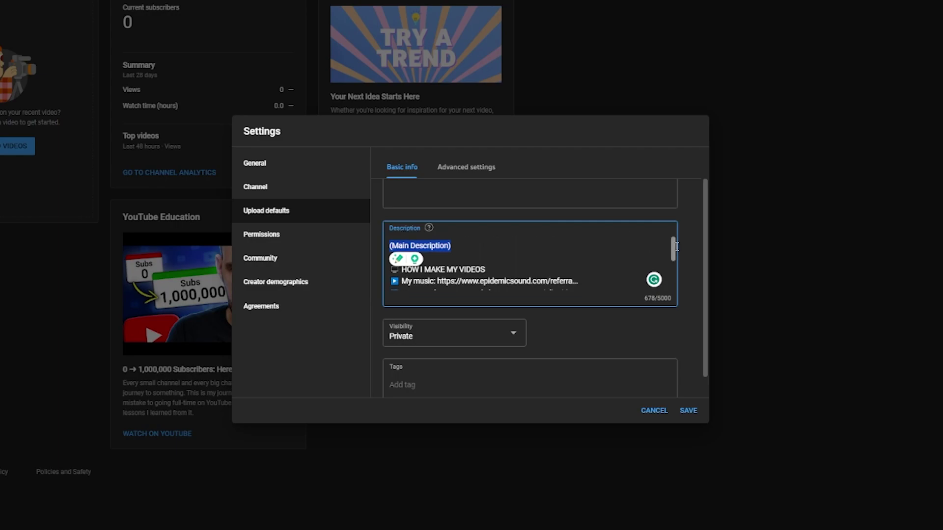
pyautogui.scroll(-2, 679, 250)
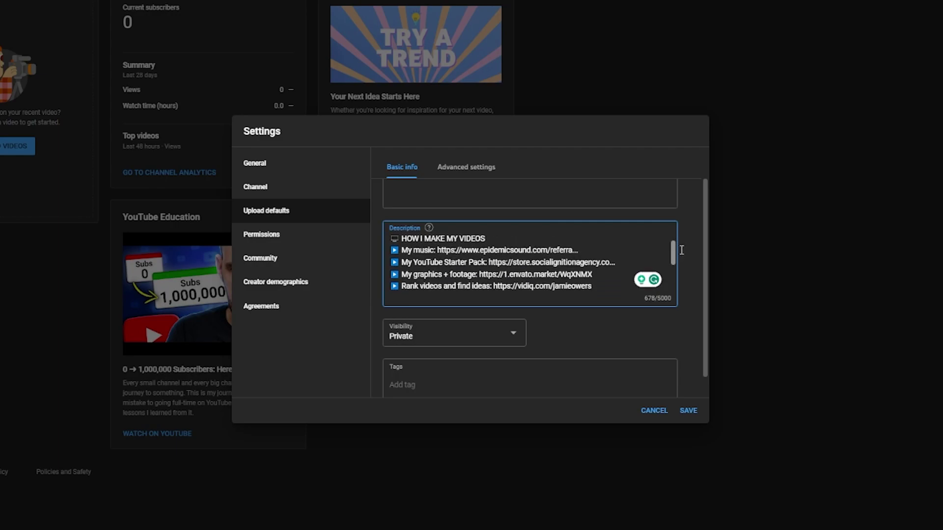
pyautogui.scroll(-2, 683, 253)
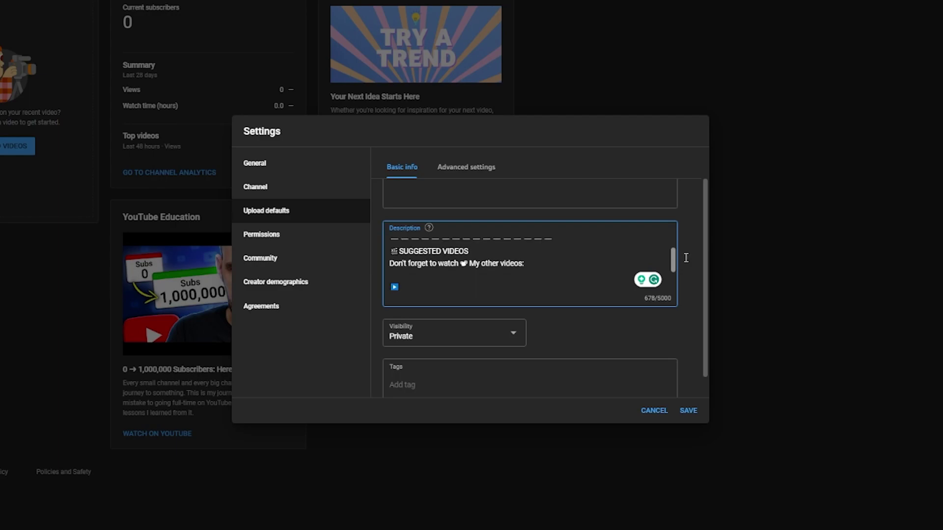
pyautogui.scroll(-2, 686, 257)
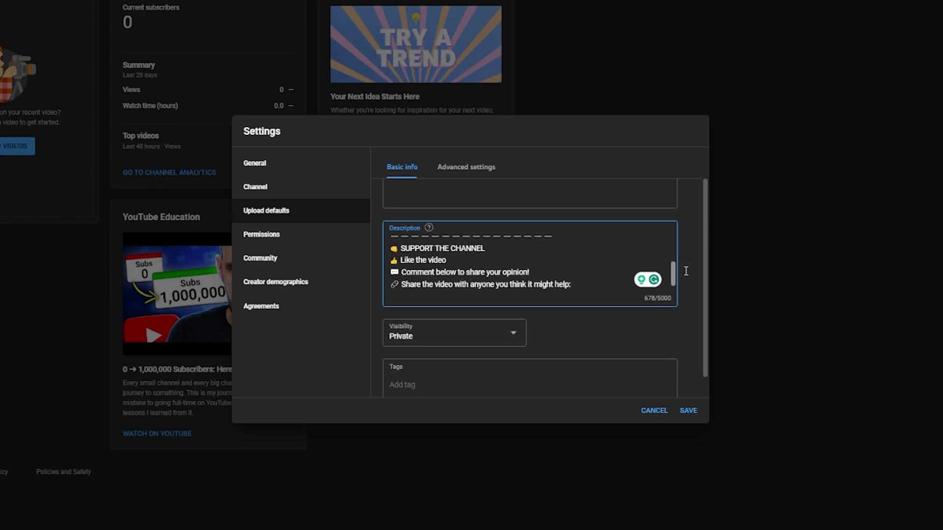
pyautogui.scroll(-1, 684, 271)
pyautogui.scroll(-1, 684, 272)
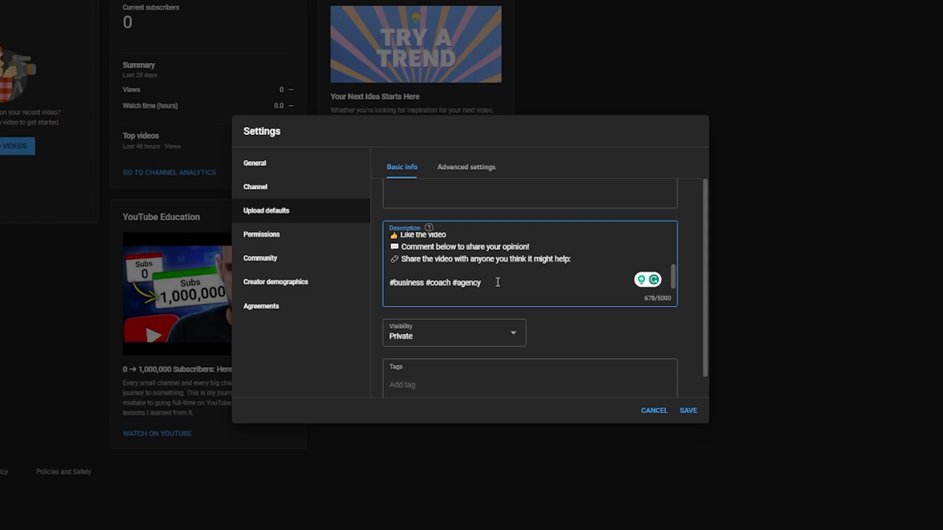
pyautogui.moveTo(491, 281); pyautogui.dragTo(427, 221)
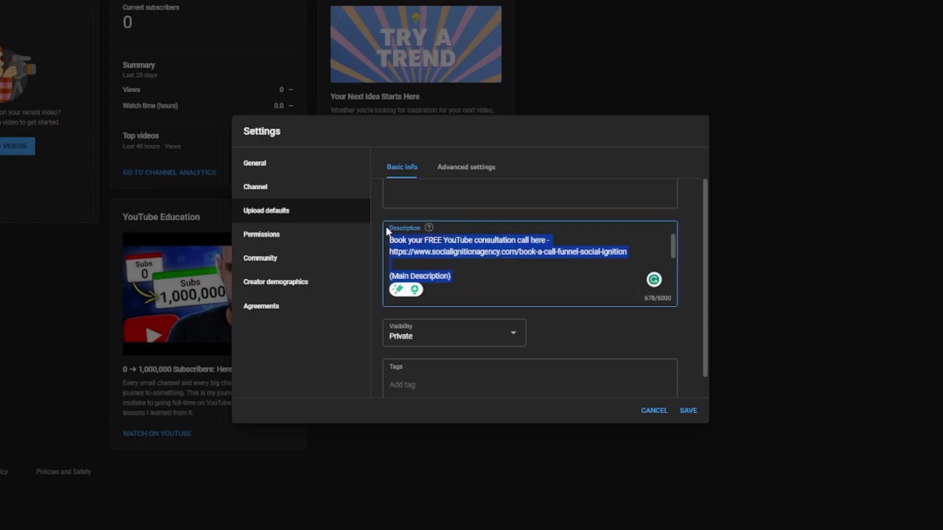
pyautogui.click(545, 282)
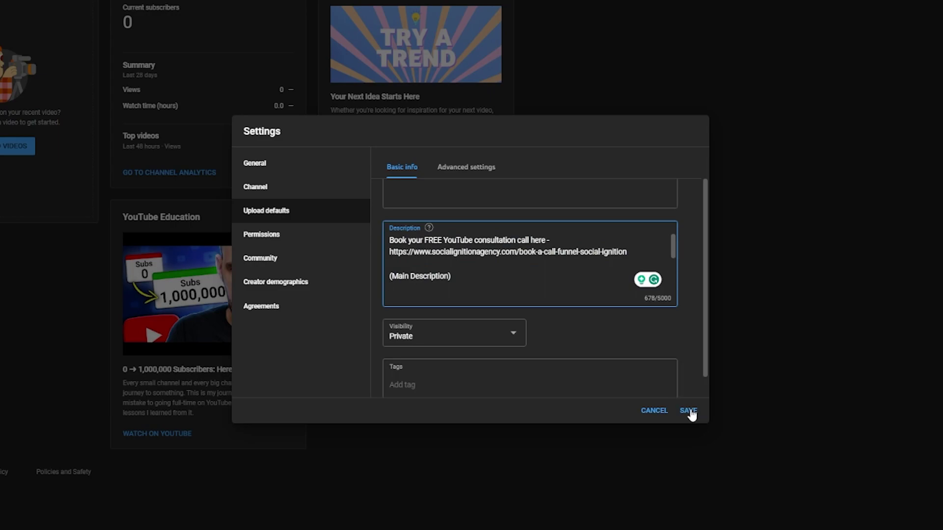
# Step: Replace the main description placeholder in the default upload description with "(Write out a description"
pyautogui.scroll(-1, 676, 242)
pyautogui.moveTo(452, 246); pyautogui.dragTo(391, 248)
pyautogui.write('(Write')
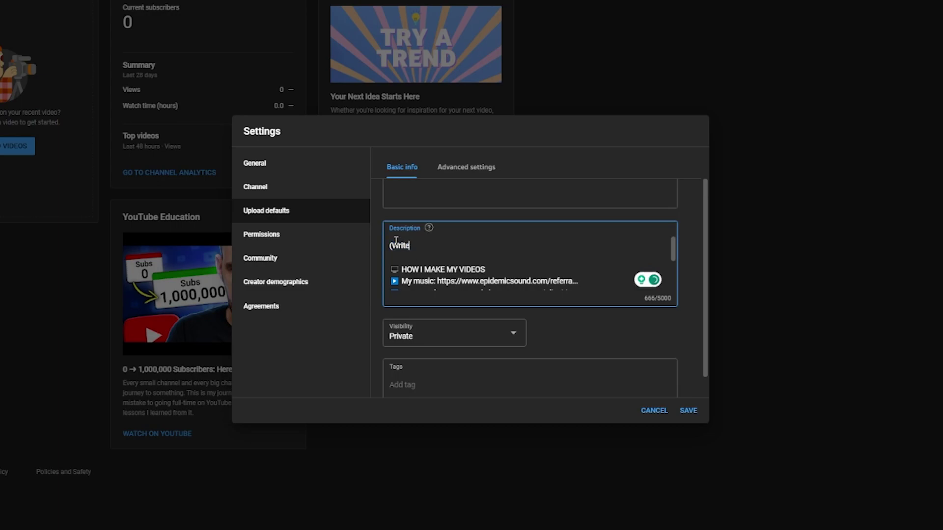
pyautogui.write(' out a description')
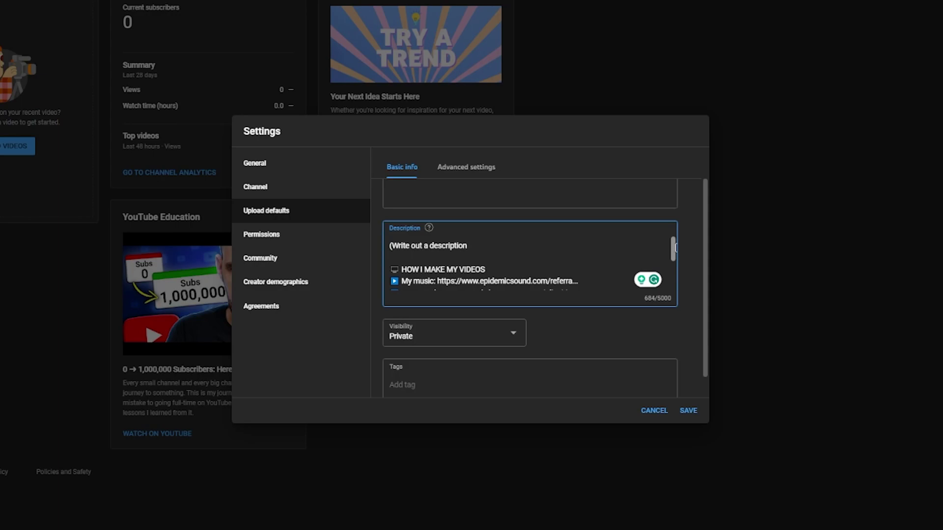
# Step: Review the default description's channel support lines, the visibility and tags fields, and the opening of the description
pyautogui.moveTo(674, 247); pyautogui.dragTo(675, 273)
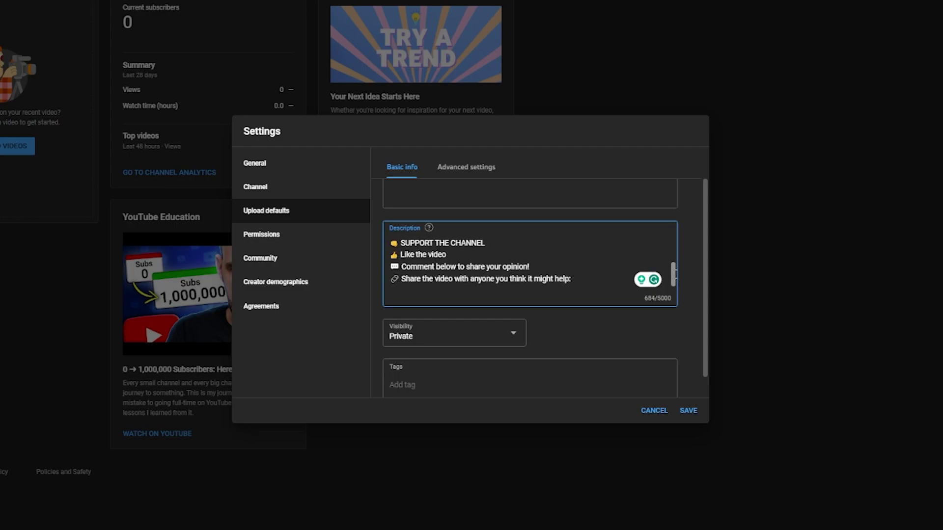
pyautogui.click(587, 280)
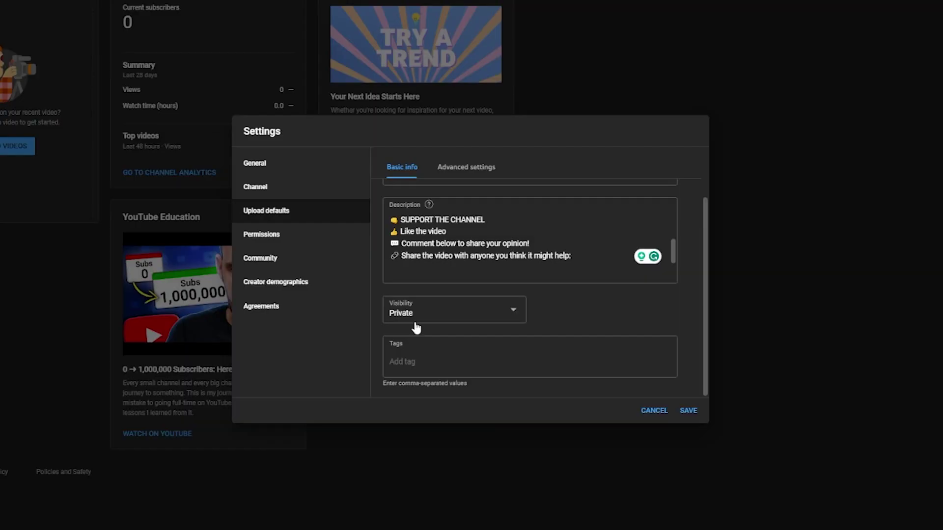
pyautogui.click(441, 355)
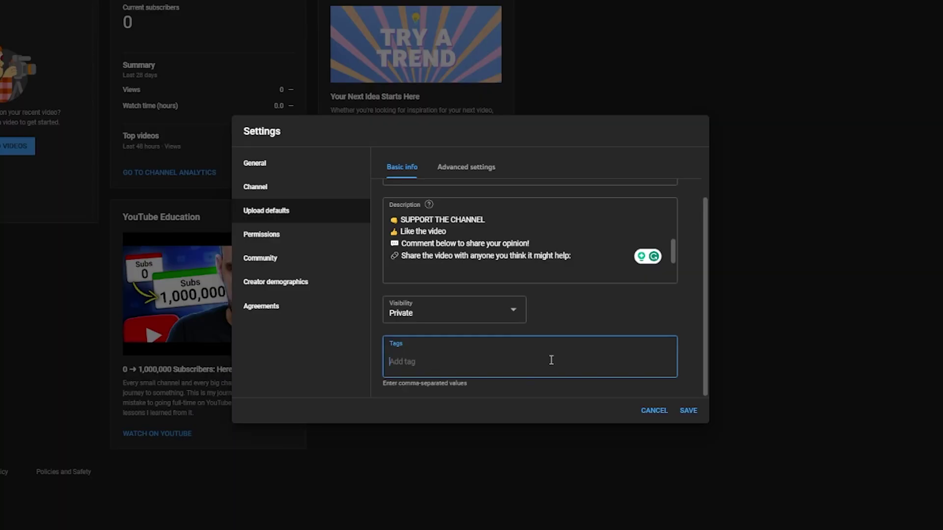
pyautogui.scroll(2, 552, 360)
pyautogui.scroll(5, 533, 292)
pyautogui.moveTo(476, 307); pyautogui.dragTo(392, 308)
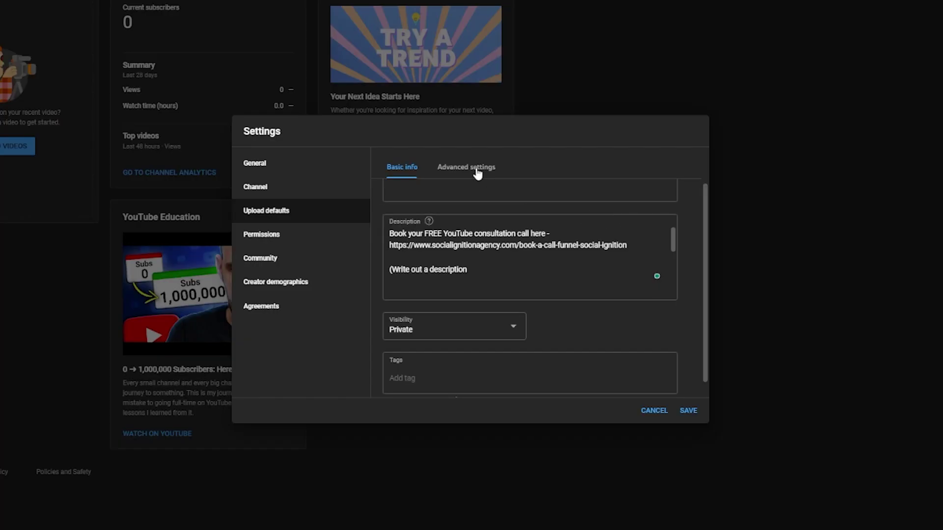
# Step: Set the default video category to People and blogs in the advanced upload defaults
pyautogui.click(479, 173)
pyautogui.scroll(-1, 526, 315)
pyautogui.scroll(-1, 513, 328)
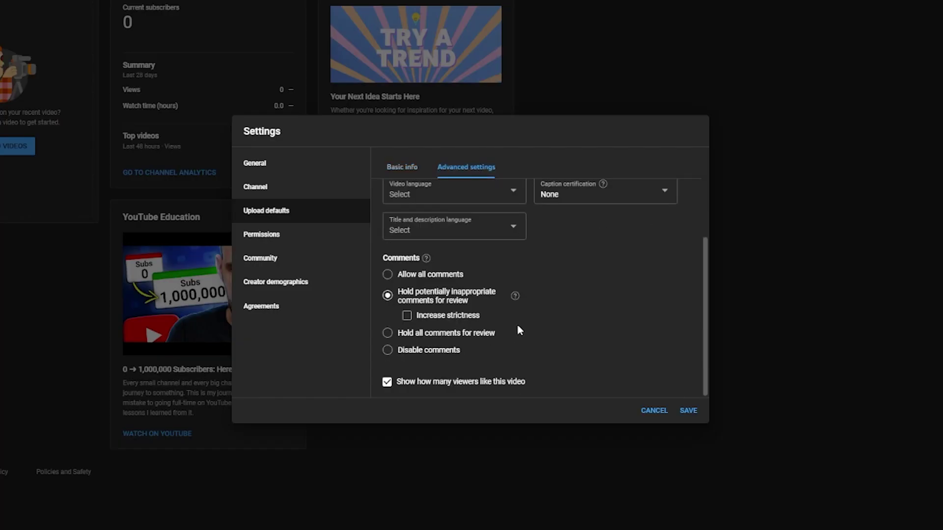
pyautogui.scroll(1, 518, 327)
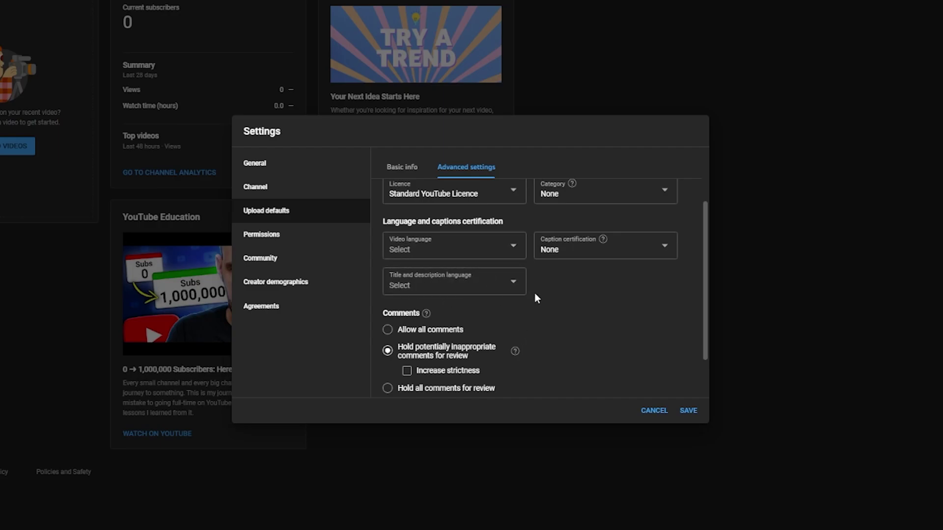
pyautogui.scroll(1, 590, 277)
pyautogui.click(604, 254)
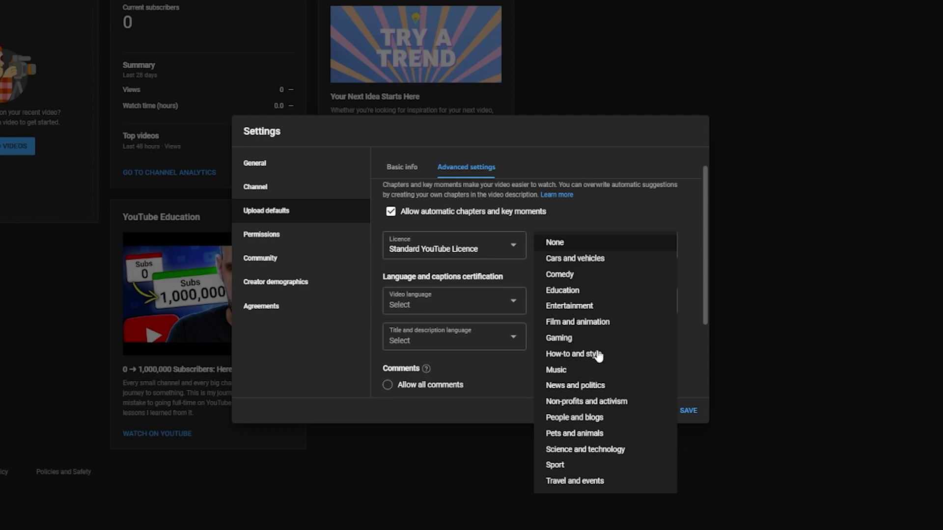
pyautogui.click(582, 419)
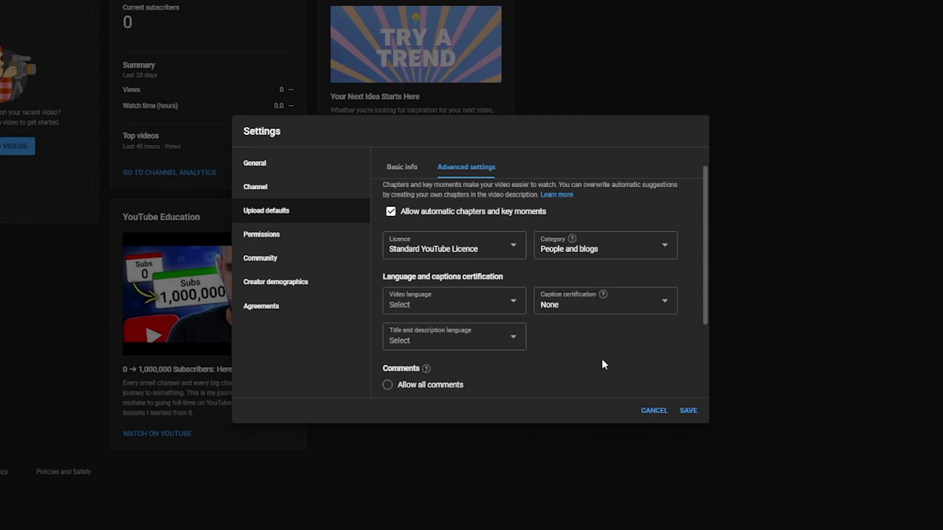
# Step: Set both the default video language and the title and description language to English
pyautogui.click(505, 311)
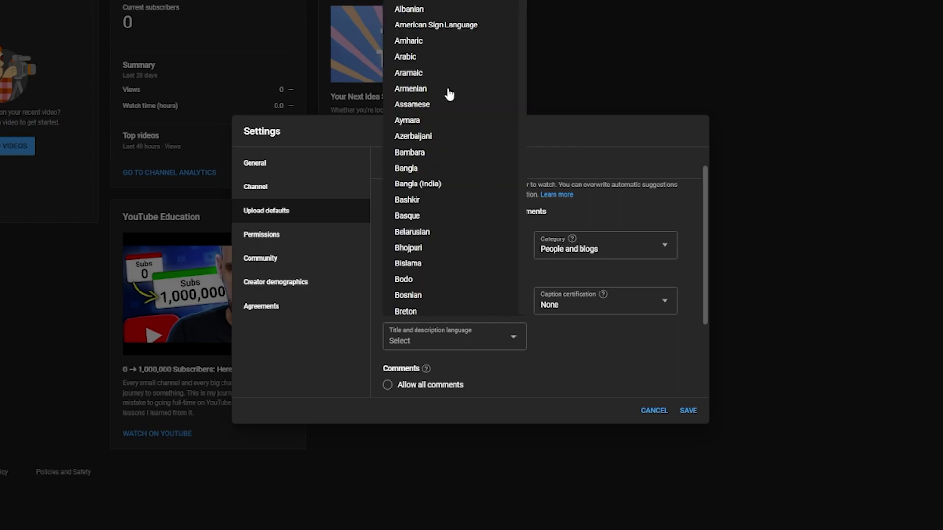
pyautogui.scroll(-5, 456, 98)
pyautogui.scroll(-6, 454, 132)
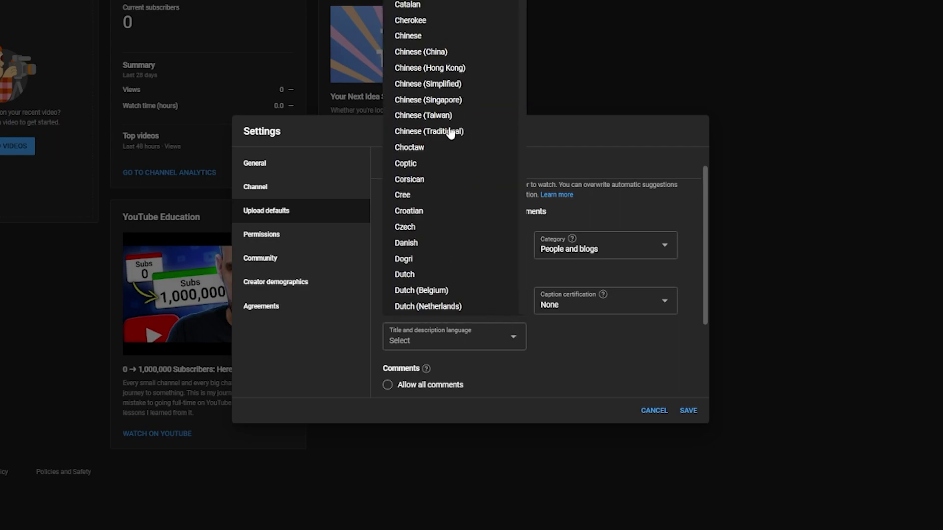
pyautogui.scroll(-3, 459, 115)
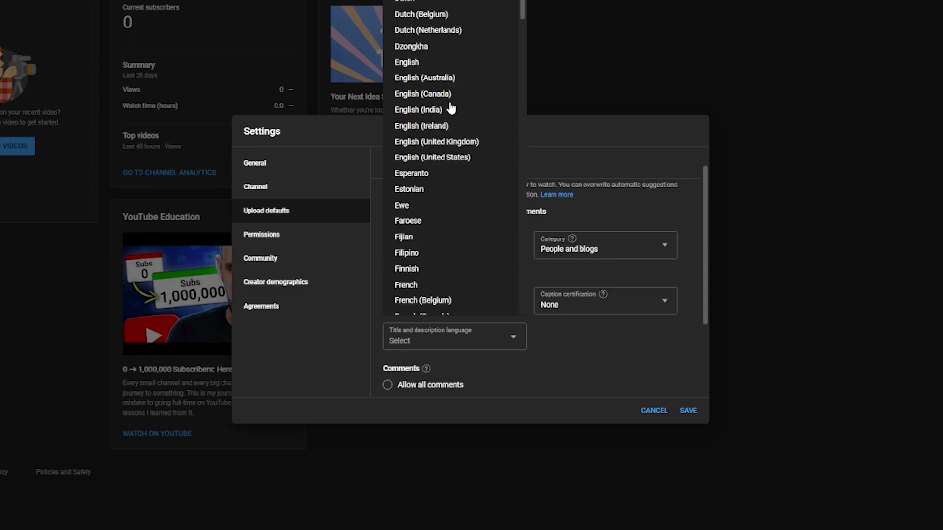
pyautogui.click(427, 68)
pyautogui.click(442, 334)
pyautogui.scroll(-6, 452, 132)
pyautogui.scroll(-3, 453, 126)
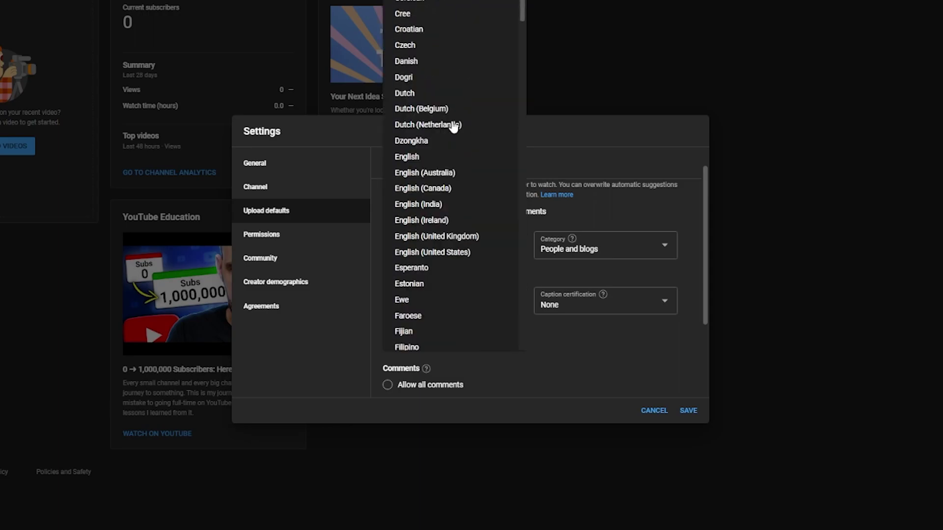
pyautogui.click(425, 158)
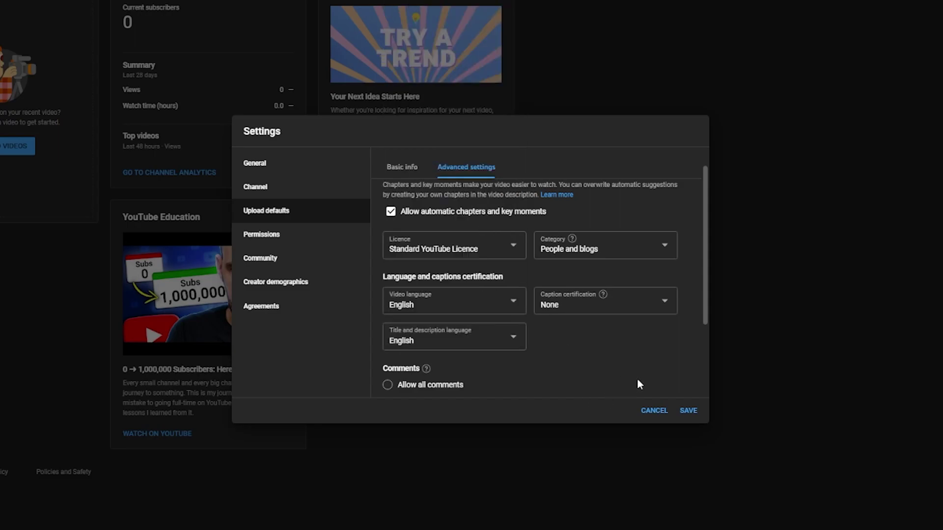
# Step: Review the comment defaults and the permission options for the Brand Account and for moving permissions to YouTube Studio
pyautogui.scroll(-2, 648, 345)
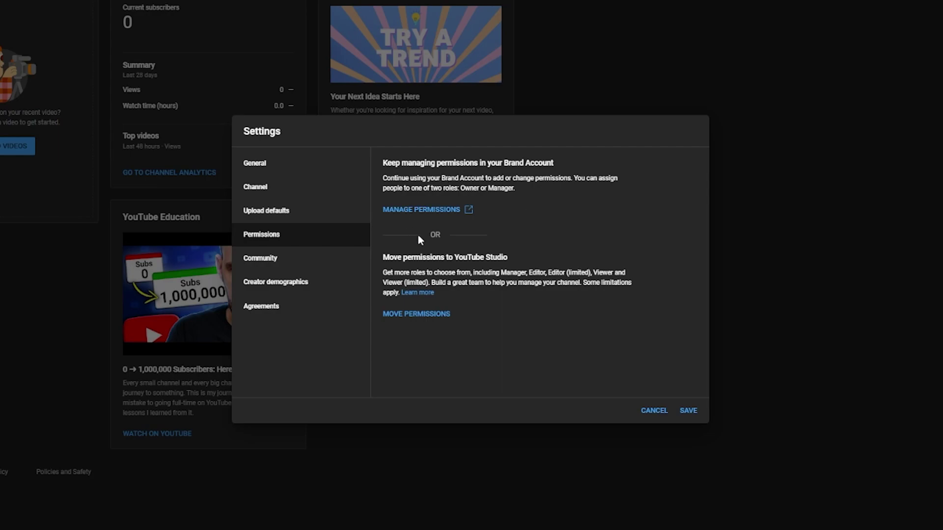
pyautogui.moveTo(576, 161); pyautogui.dragTo(511, 162)
pyautogui.moveTo(508, 257); pyautogui.dragTo(454, 255)
pyautogui.click(507, 255)
pyautogui.click(522, 256)
pyautogui.moveTo(514, 261); pyautogui.dragTo(390, 258)
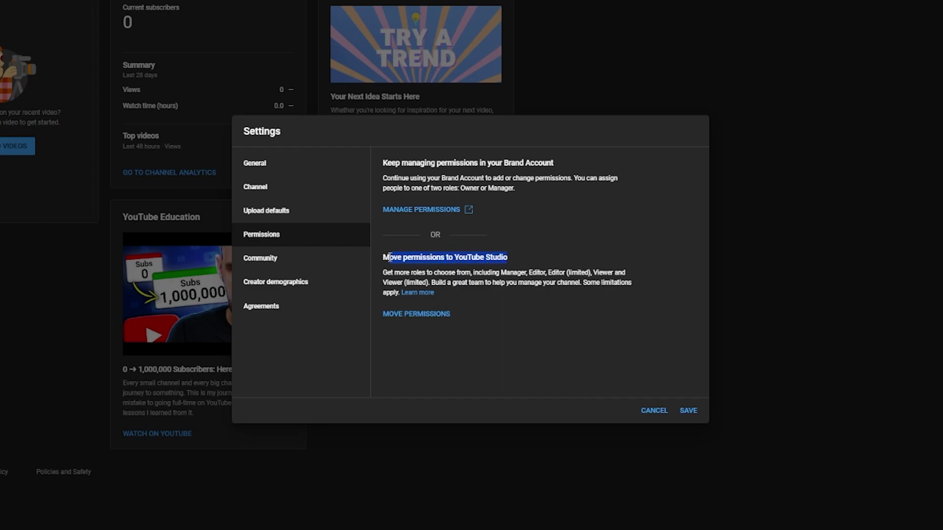
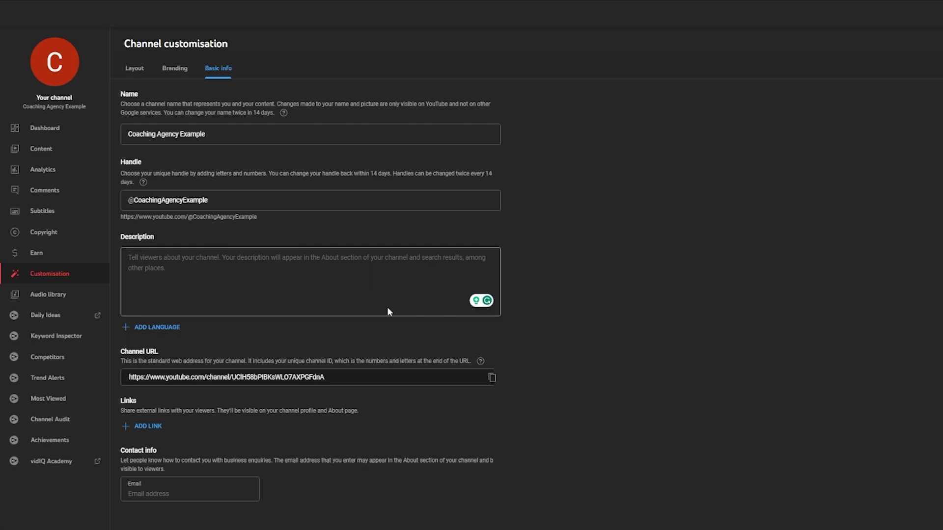
# Step: Add the channel description beginning "Discover the secrets to unlocking your business's full potential with our expert guidance" and read through it
pyautogui.hotkey('ctrl', 'v')
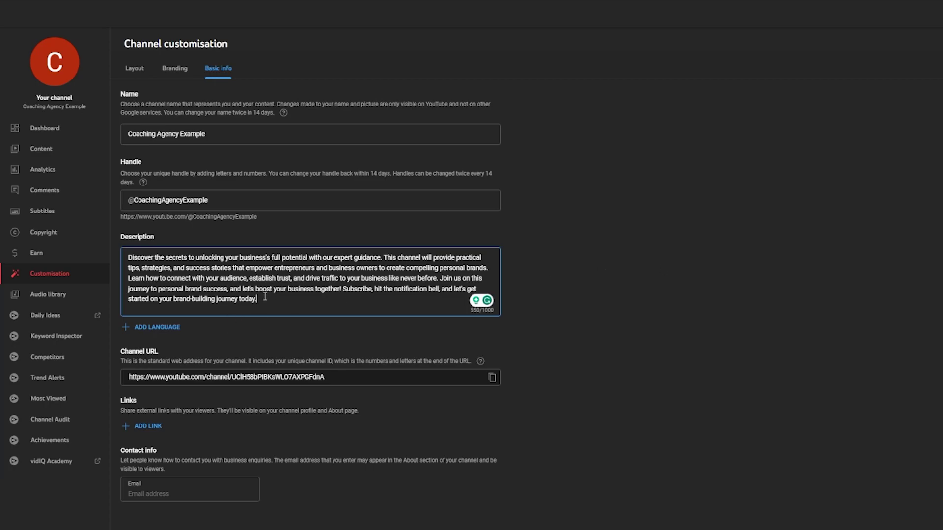
pyautogui.moveTo(265, 297); pyautogui.dragTo(129, 257)
pyautogui.press('Right')
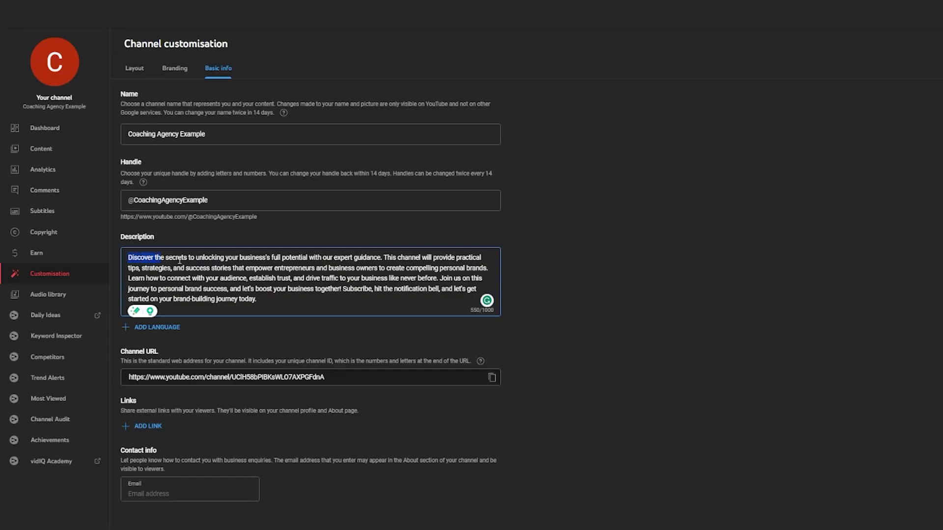
pyautogui.moveTo(179, 261); pyautogui.dragTo(312, 264)
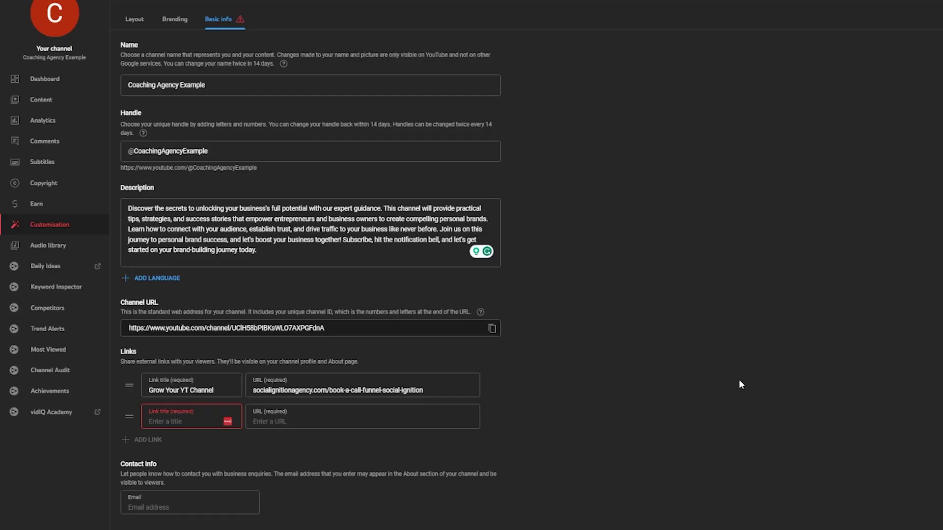
# Step: Fill in the channel's business contact email in the basic info
pyautogui.hotkey('ctrl', 'v')
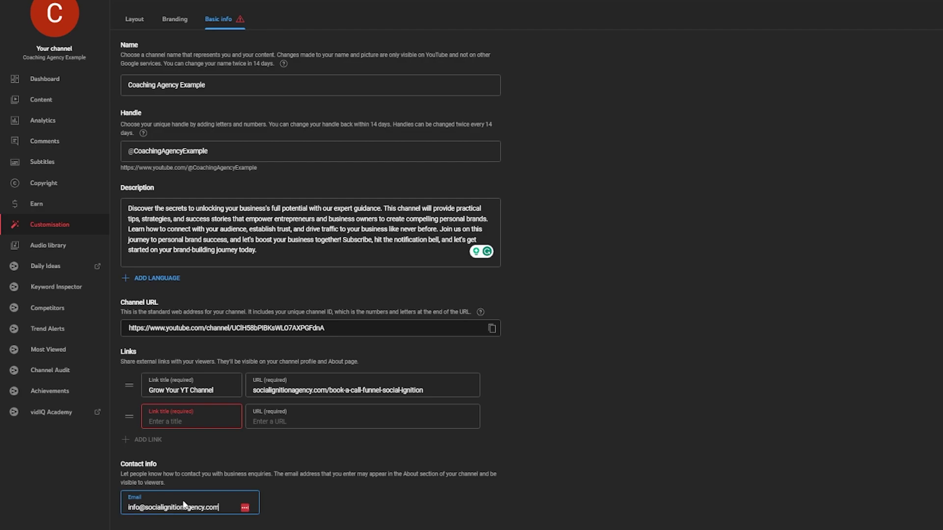
pyautogui.click(627, 384)
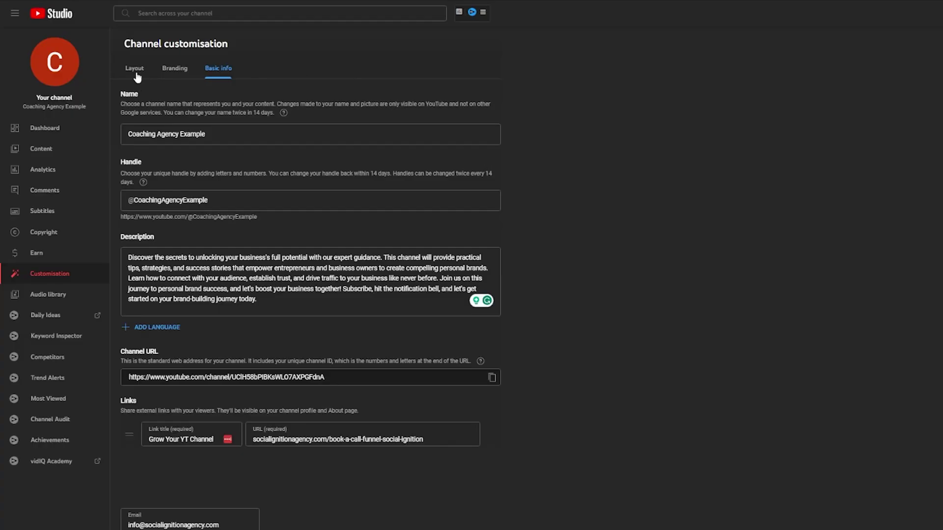
# Step: Look at the homepage layout settings and the video picker for the non-subscriber channel trailer
pyautogui.click(136, 69)
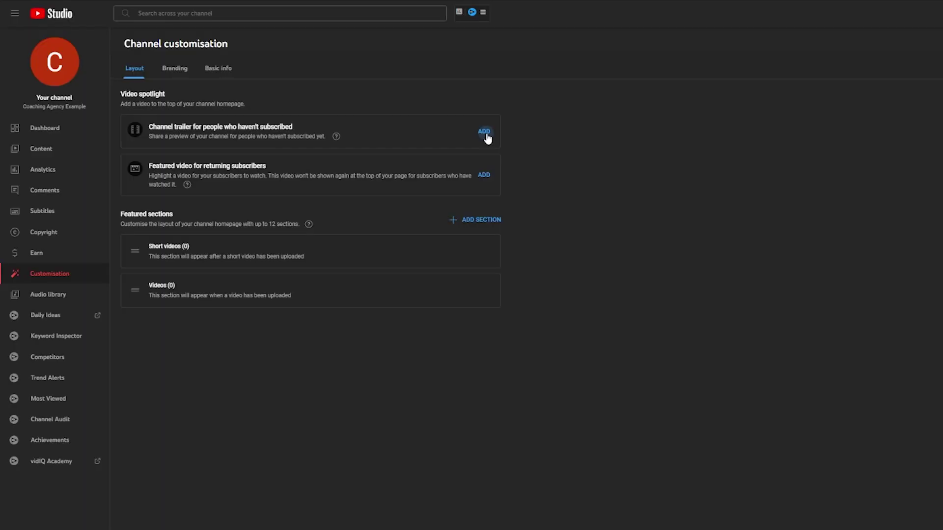
pyautogui.click(484, 133)
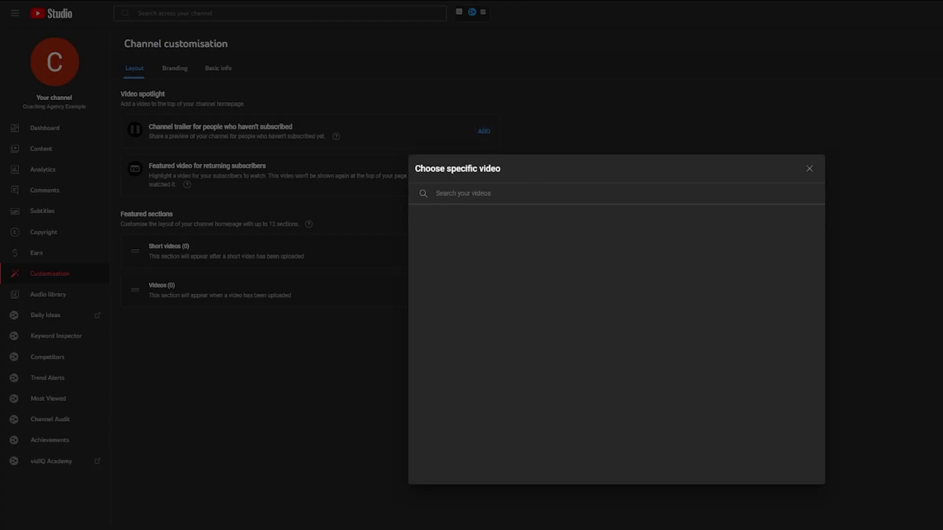
pyautogui.click(810, 169)
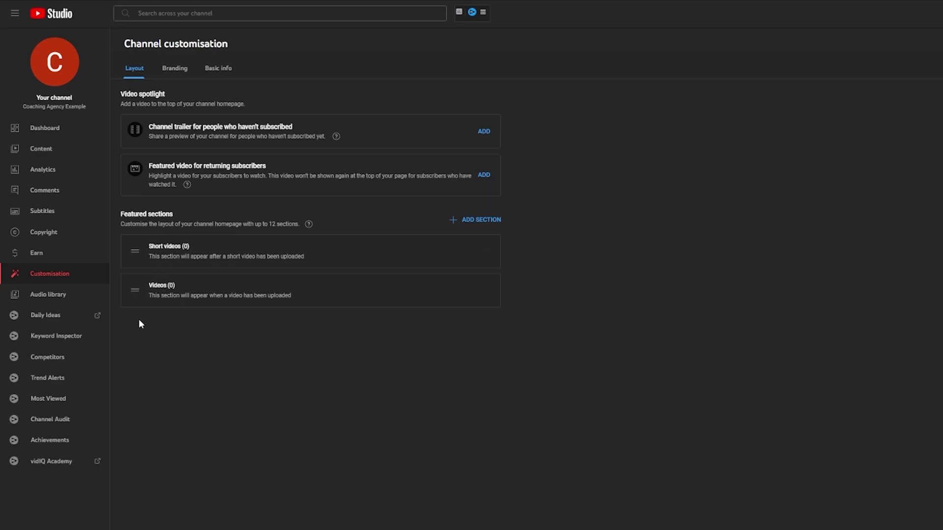
# Step: Add a Popular videos section to the channel homepage and order the sections as Popular videos, Videos, Short videos
pyautogui.click(474, 229)
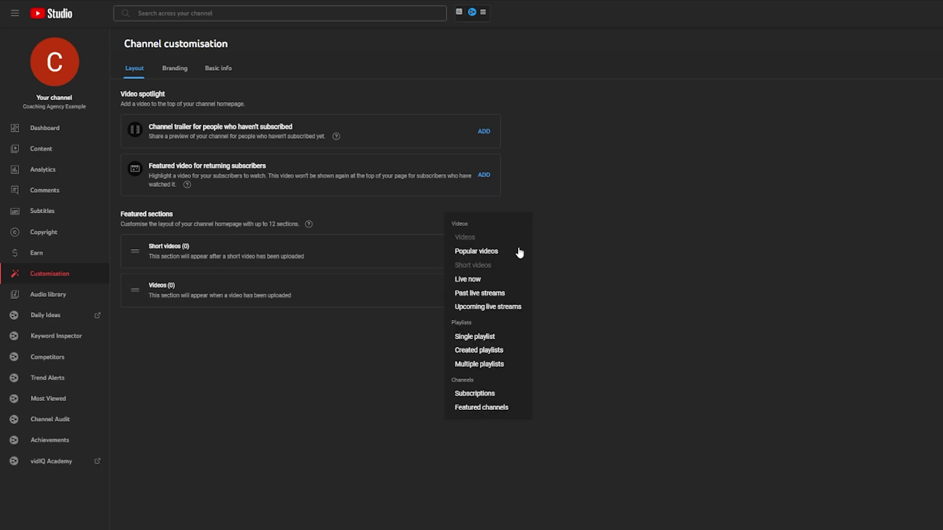
pyautogui.click(491, 251)
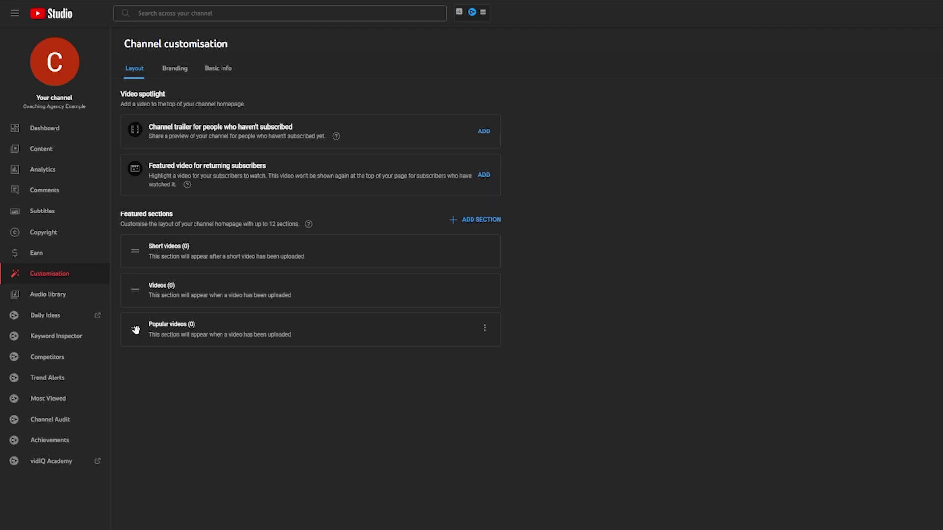
pyautogui.moveTo(135, 330); pyautogui.dragTo(135, 248)
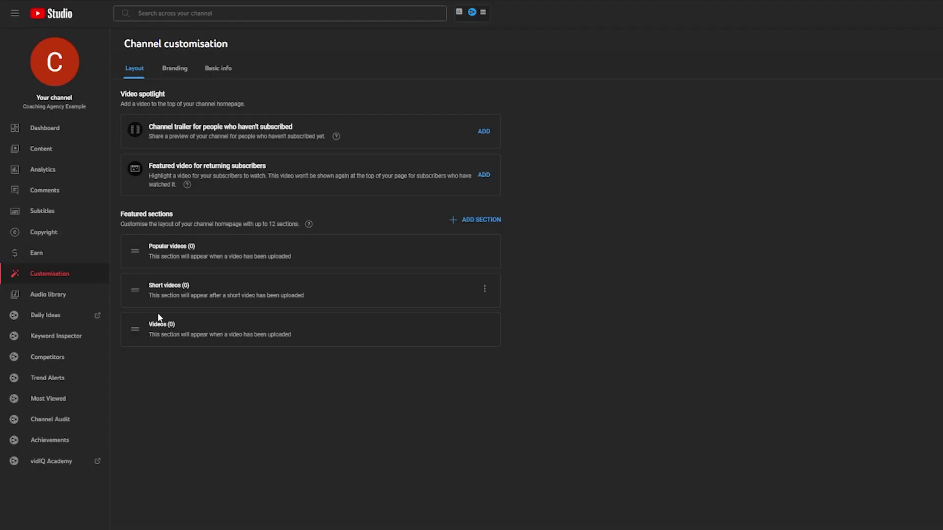
pyautogui.moveTo(135, 329); pyautogui.dragTo(147, 291)
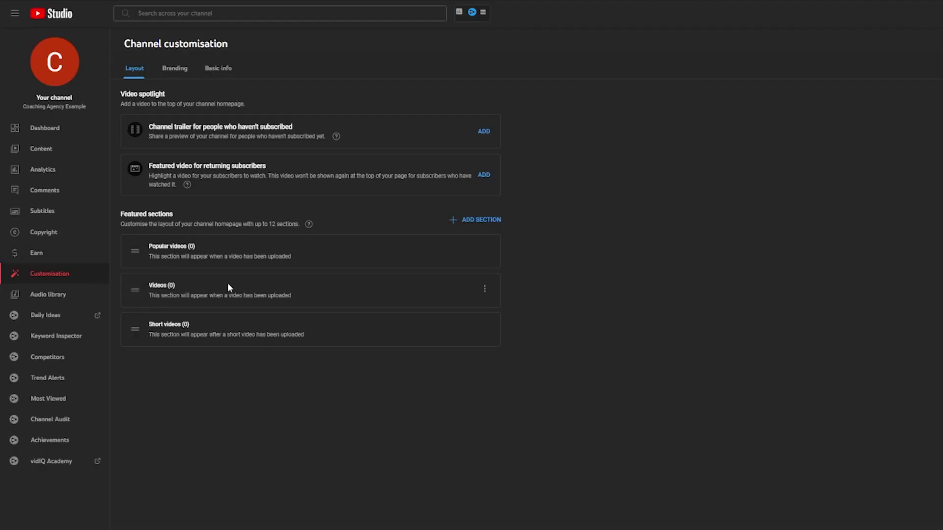
# Step: Look at the playlist picker for adding a single-playlist section to the channel homepage
pyautogui.click(479, 221)
pyautogui.click(488, 337)
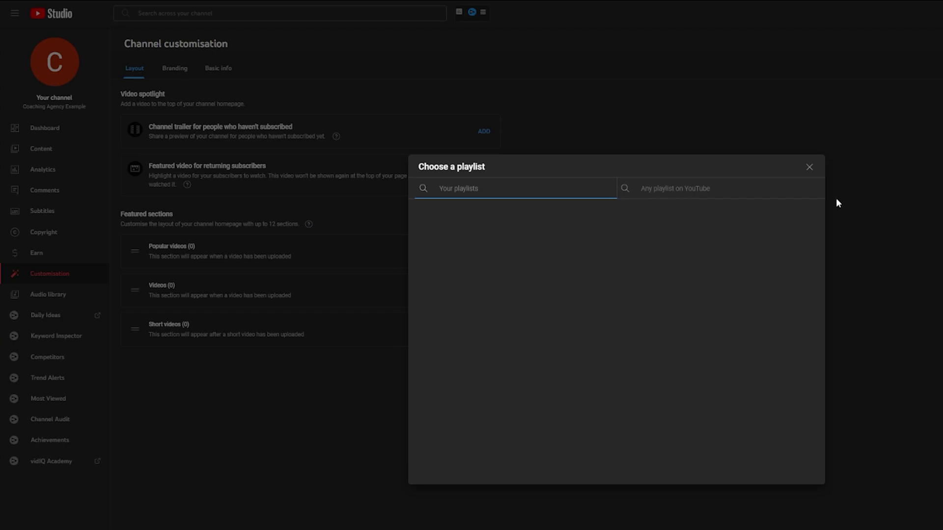
pyautogui.click(810, 167)
# Step: Upload Logo Picture from the desktop's Optimization Example folder as the channel's profile picture and accept the crop
pyautogui.click(172, 71)
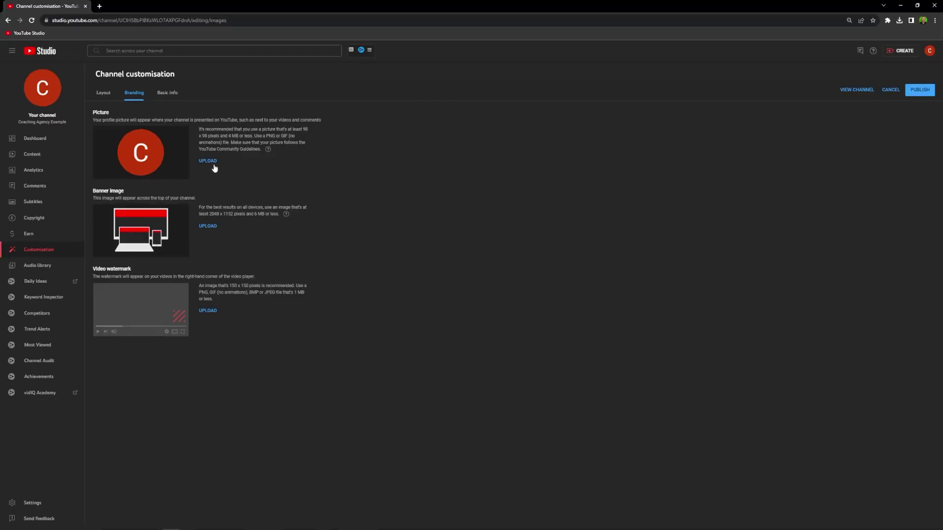
pyautogui.click(208, 162)
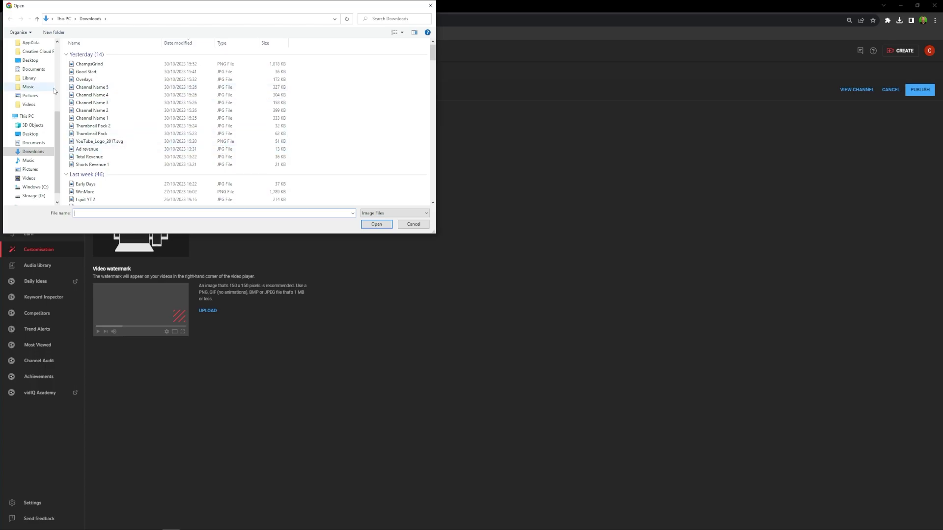
pyautogui.click(30, 133)
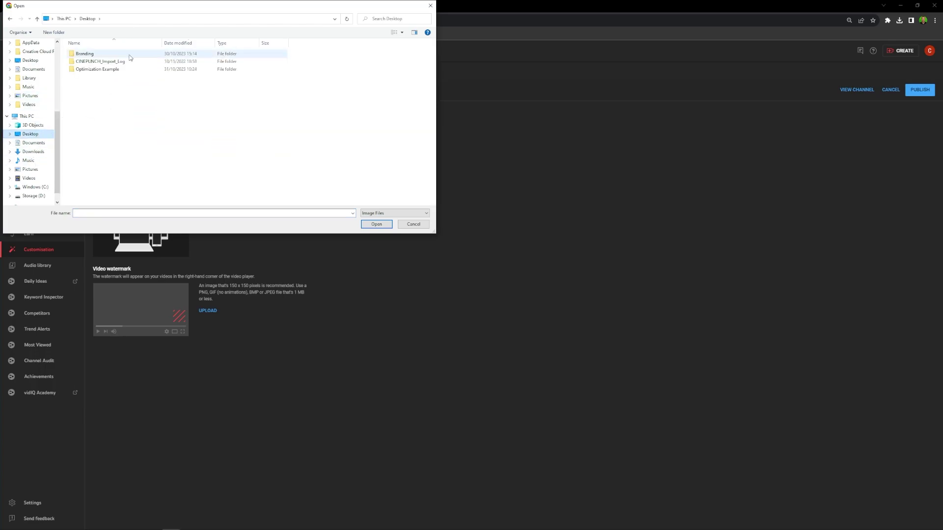
pyautogui.doubleClick(105, 69)
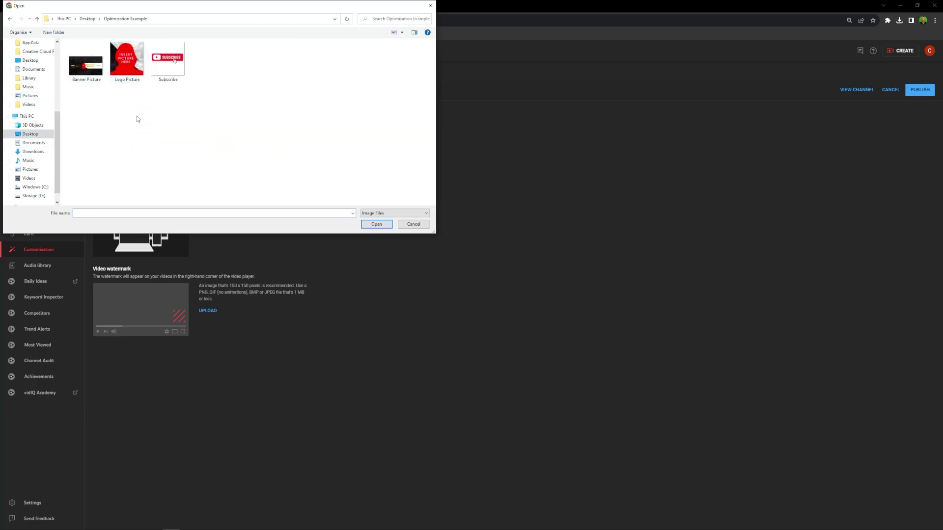
pyautogui.click(127, 62)
pyautogui.click(376, 224)
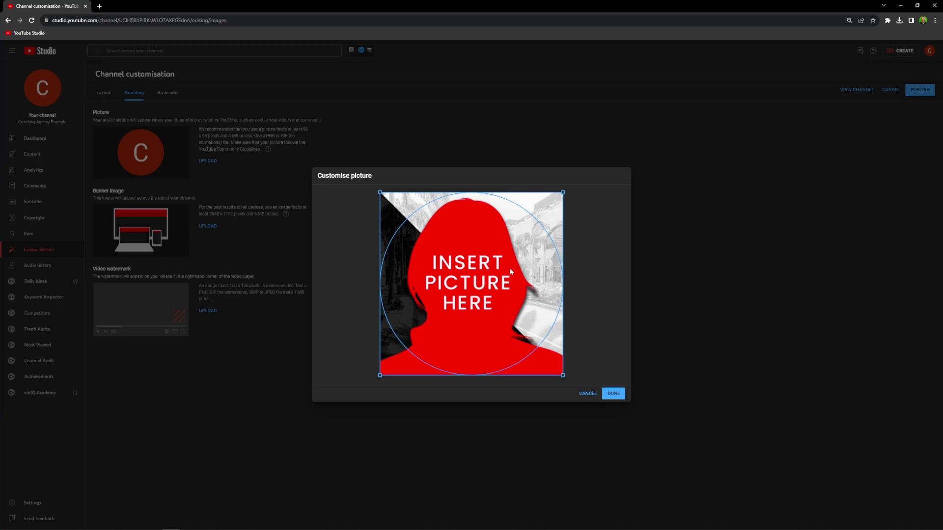
pyautogui.click(614, 394)
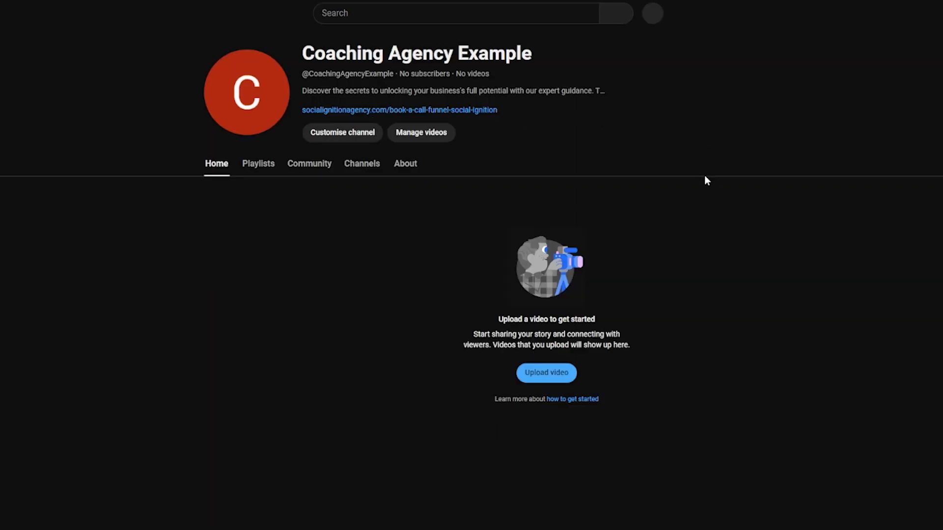
# Step: Return to the channel customisation and open its branding settings
pyautogui.moveTo(236, 104)
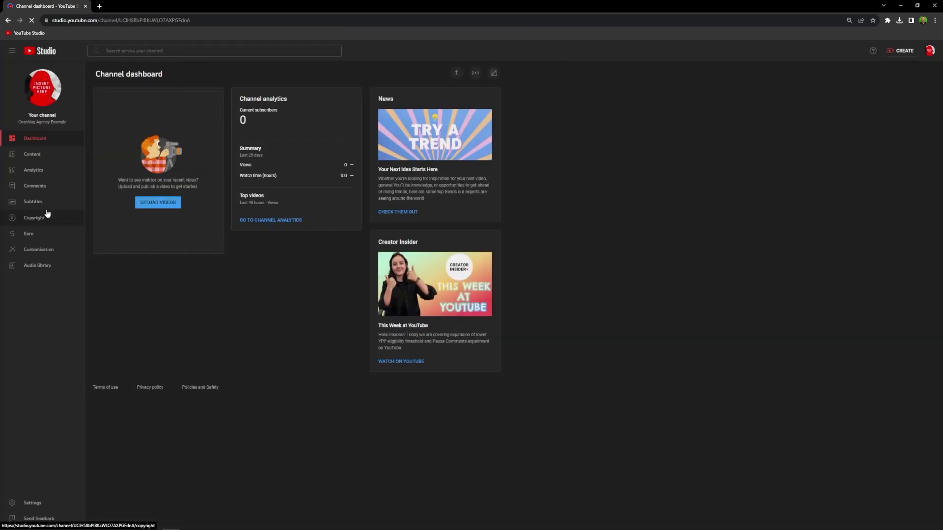
pyautogui.click(56, 255)
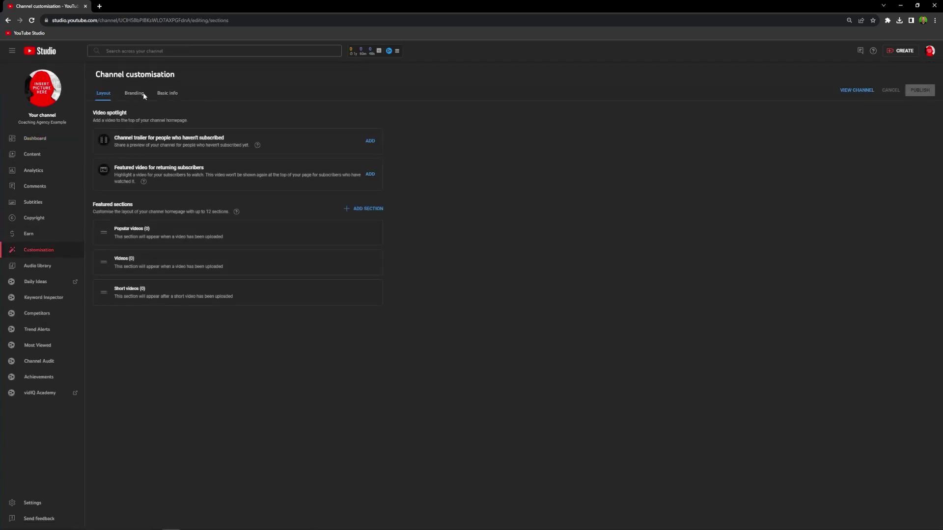
pyautogui.click(143, 97)
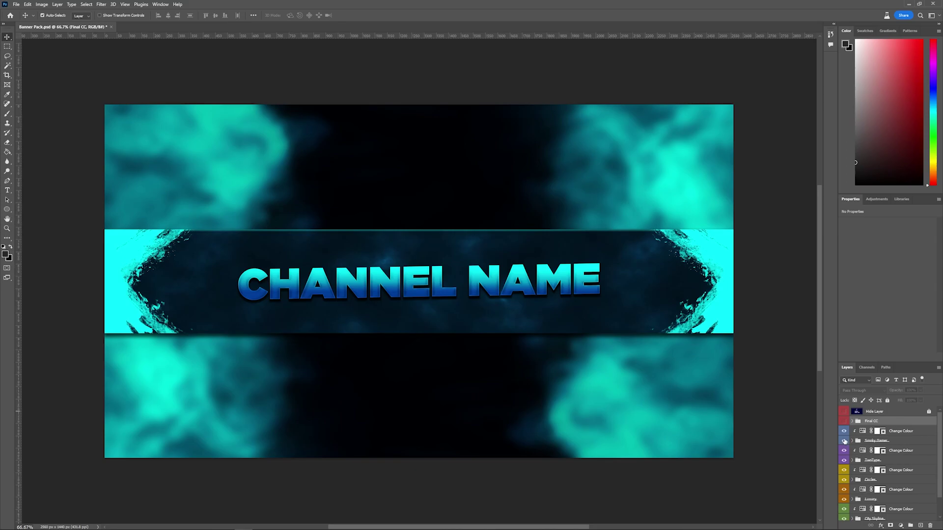
# Step: Switch to Photoshop and hide the uppermost banner designs in Banner Pack.psd one by one to preview the other templates
pyautogui.click(845, 441)
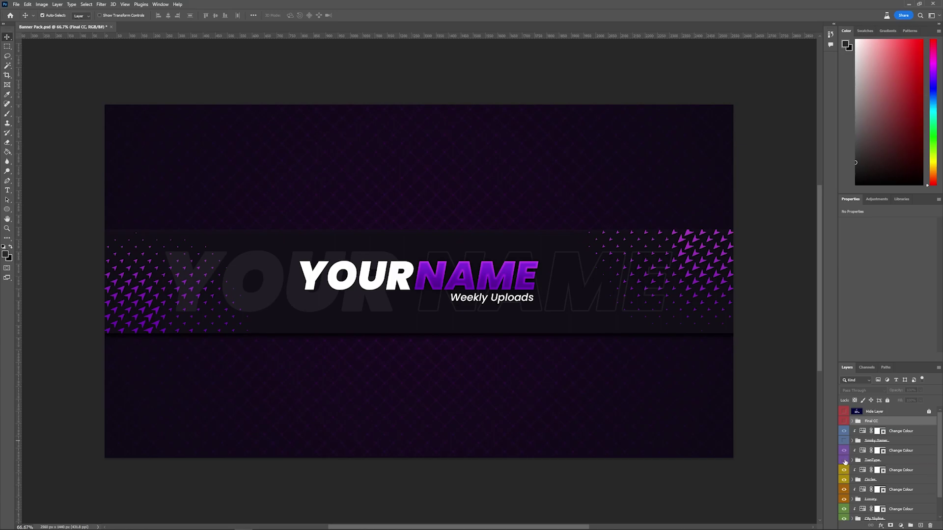
pyautogui.click(844, 460)
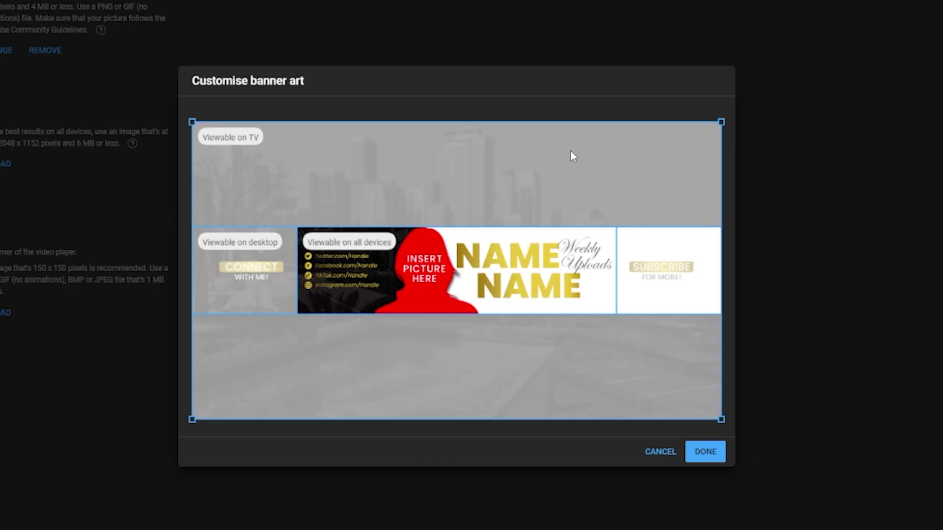
# Step: Switch back to YouTube Studio and apply the uploaded banner art to the channel with its full-image crop
pyautogui.click(707, 453)
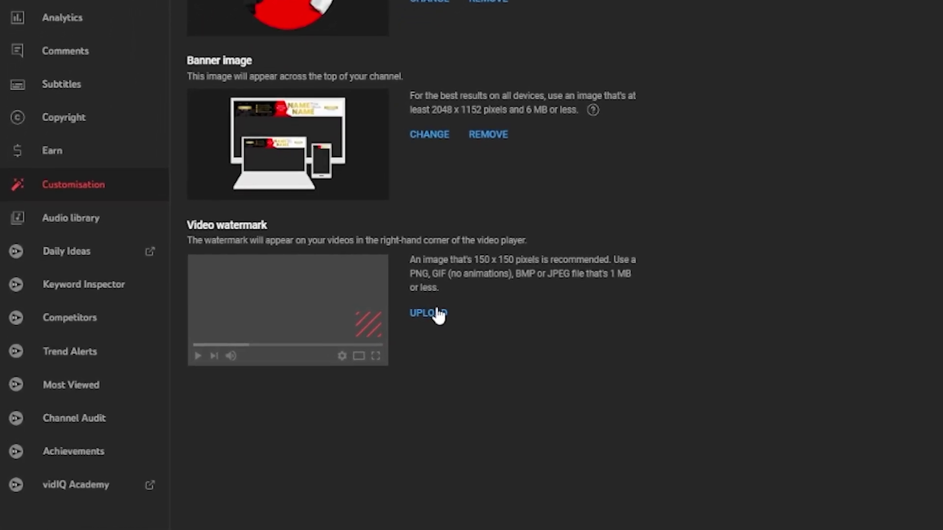
# Step: Upload the Subscribe image from the Optimization Example folder as the video watermark and accept its full-image crop
pyautogui.click(436, 313)
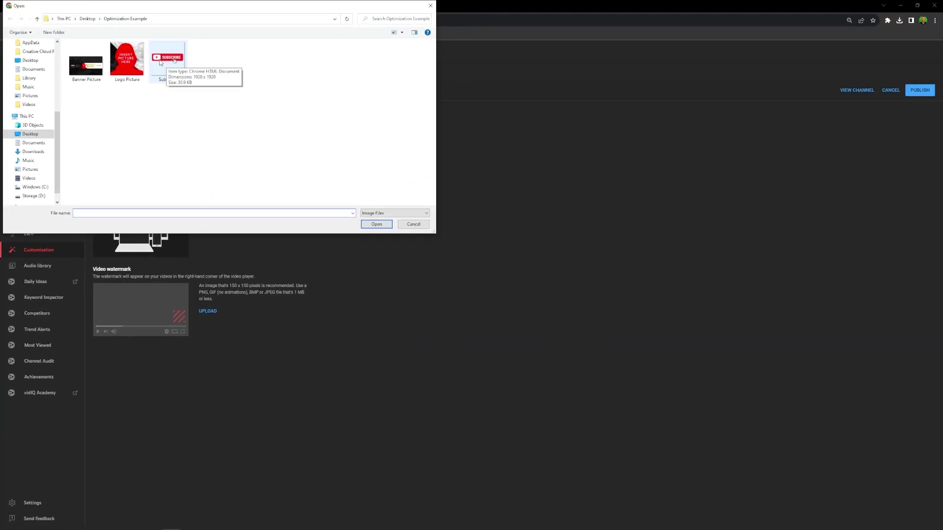
pyautogui.click(127, 60)
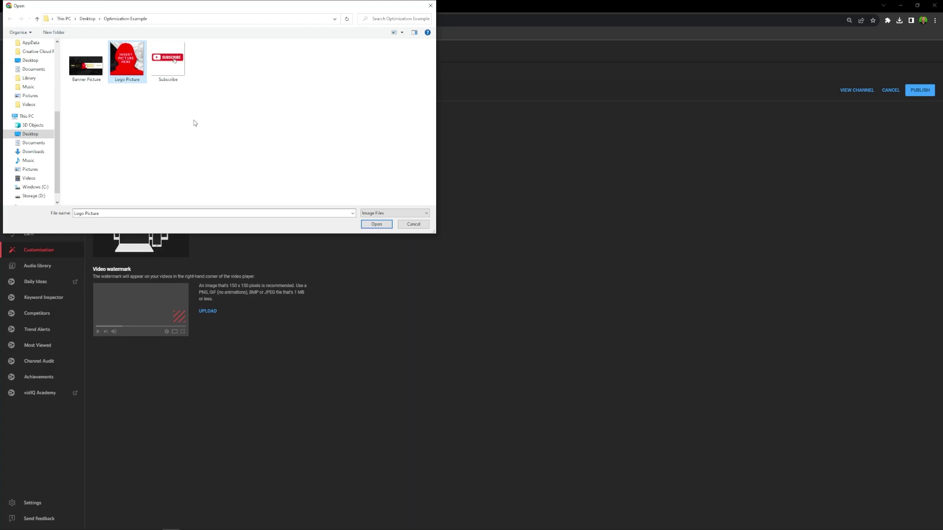
pyautogui.click(168, 60)
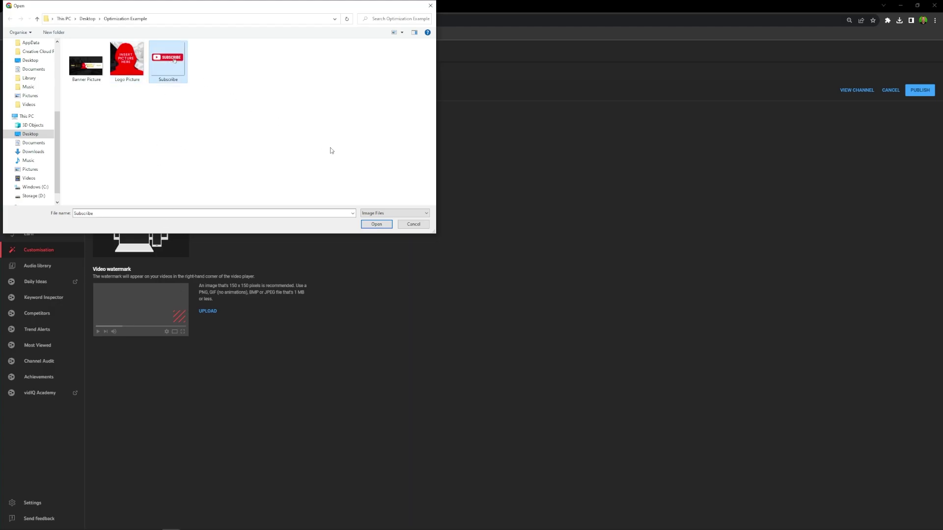
pyautogui.click(381, 224)
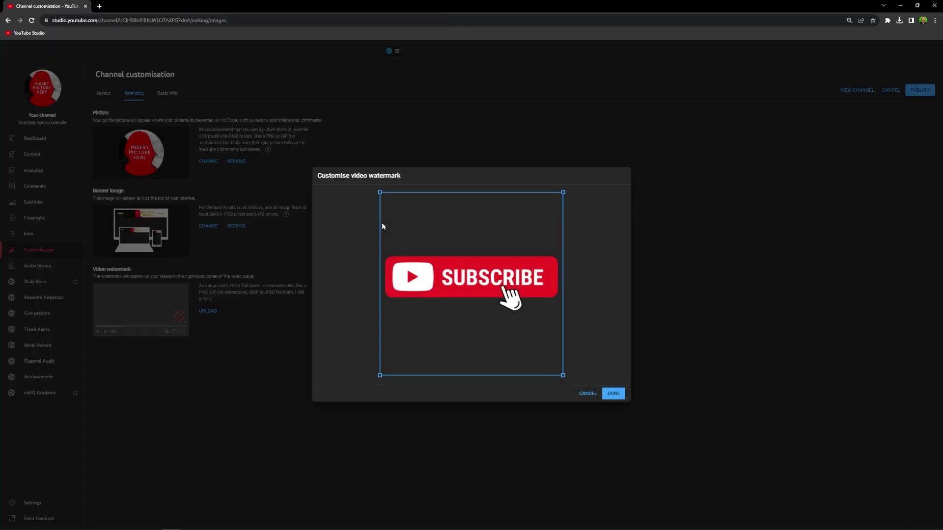
pyautogui.click(614, 394)
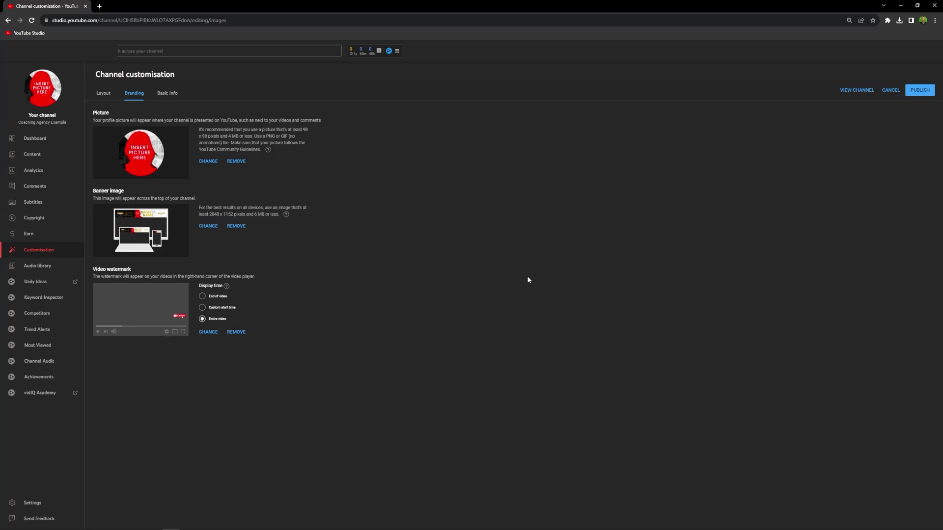
# Step: Publish the branding changes and view the public channel page, staying on the site until the changes are saved
pyautogui.click(918, 91)
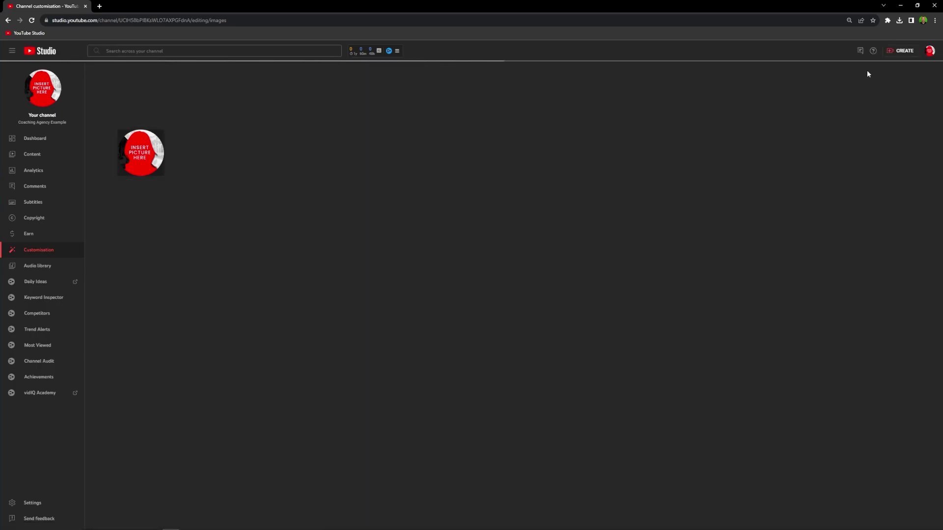
pyautogui.click(929, 51)
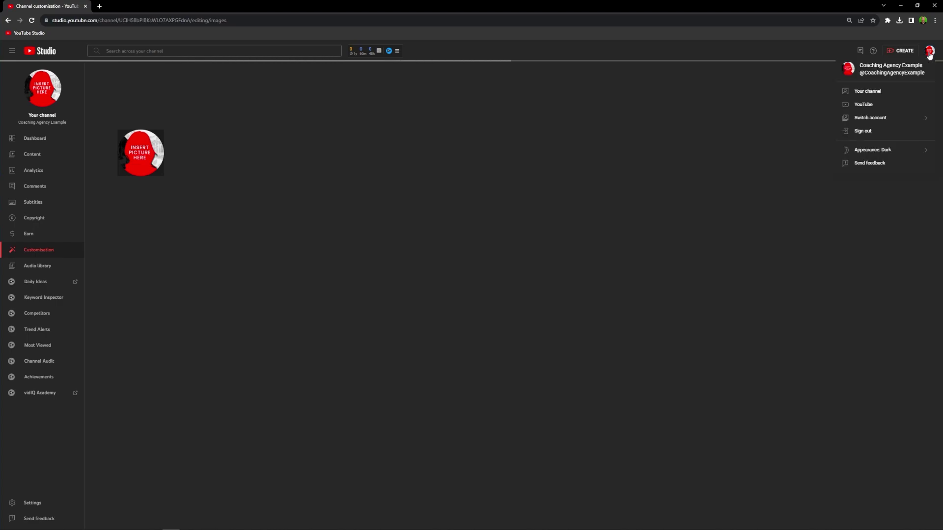
pyautogui.click(886, 91)
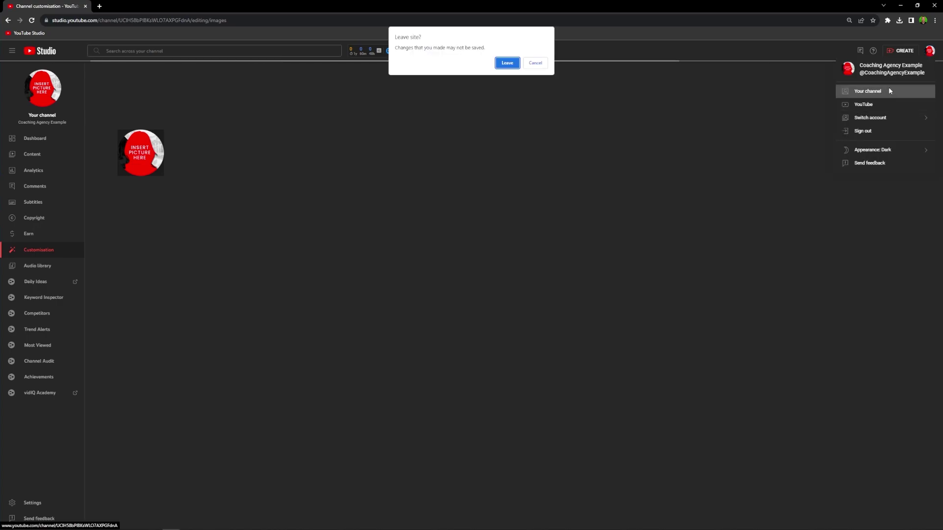
pyautogui.click(535, 67)
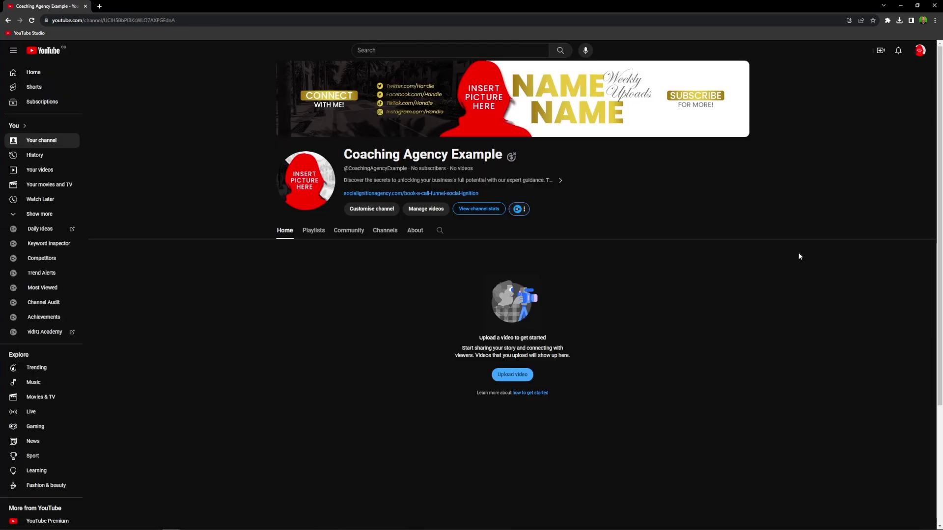